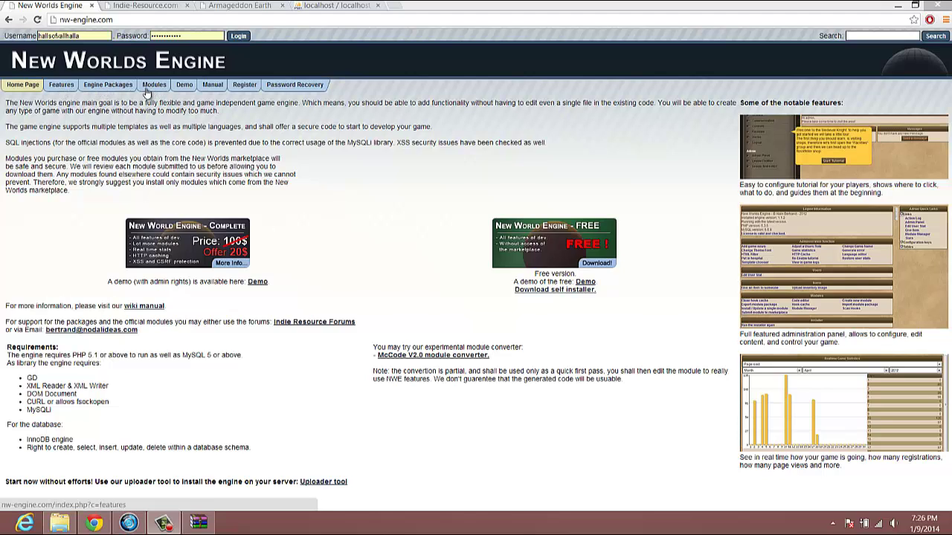
# - Log in, open the license downloads page, and bring up the new_worlds.zip archive in WinRAR
pyautogui.click(242, 37)
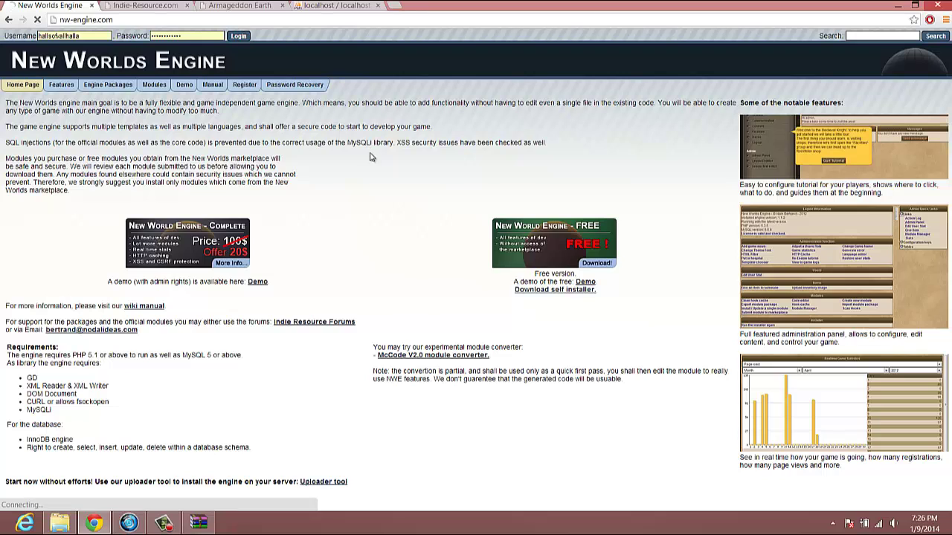
pyautogui.click(117, 87)
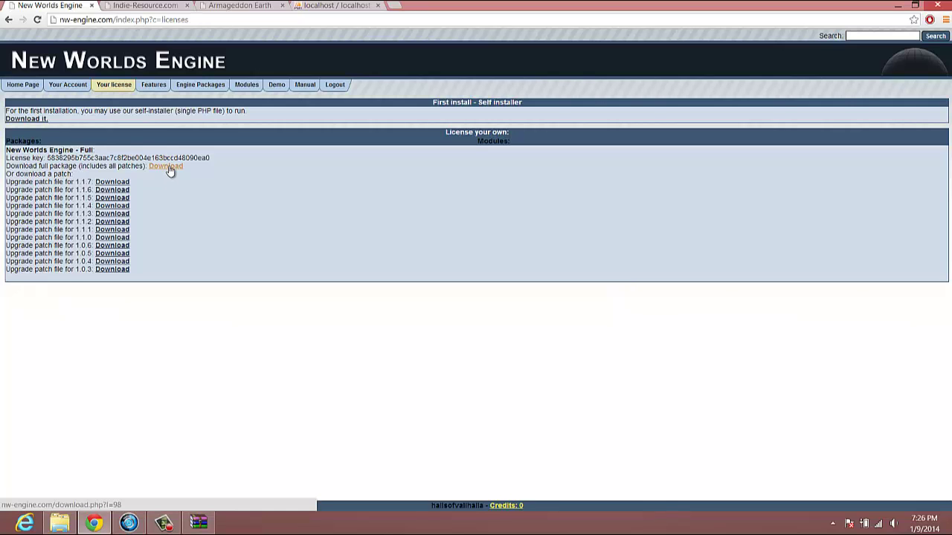
pyautogui.click(199, 523)
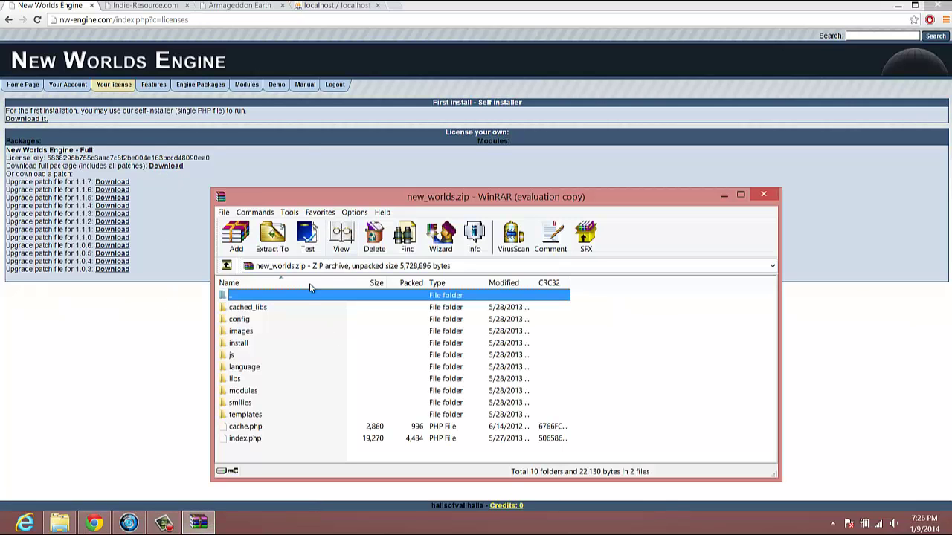
# - Bring the C:\wamp\www\ae folder forward in File Explorer beside the archive
pyautogui.click(60, 522)
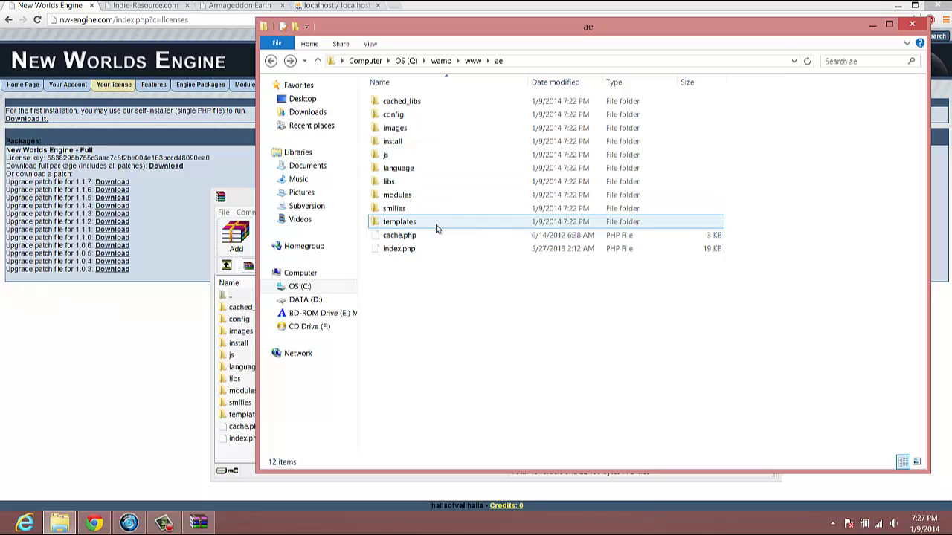
# - Check the templates, language and cached_libs folders, then return to Chrome
pyautogui.moveTo(437, 228)
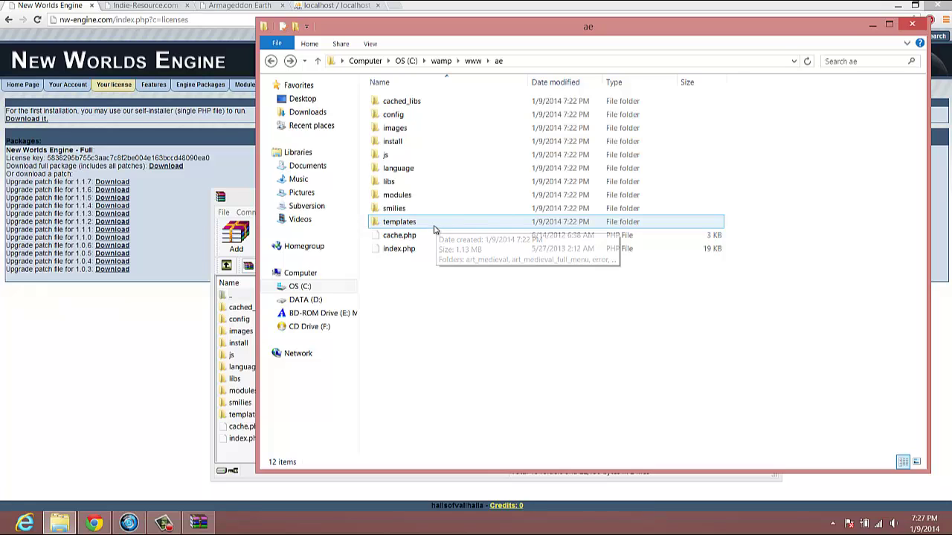
pyautogui.moveTo(456, 171)
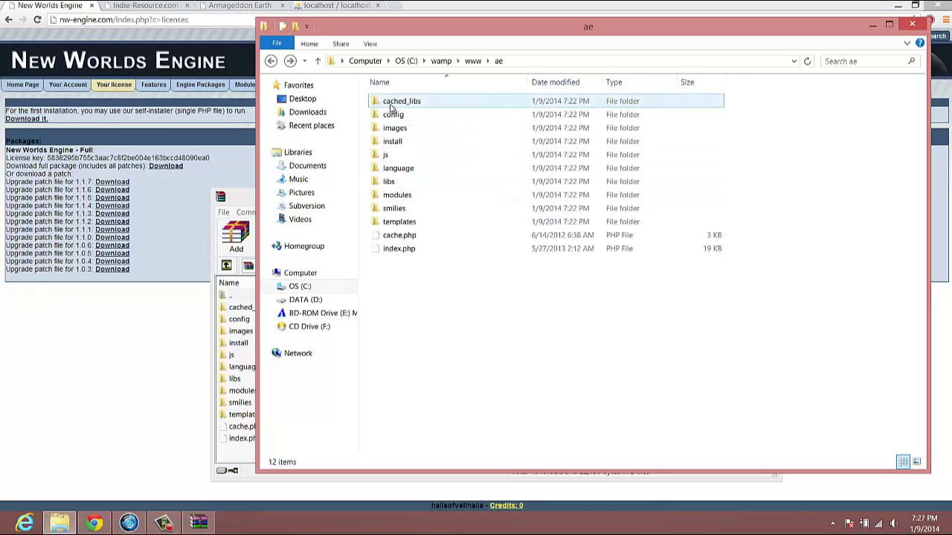
pyautogui.moveTo(393, 108)
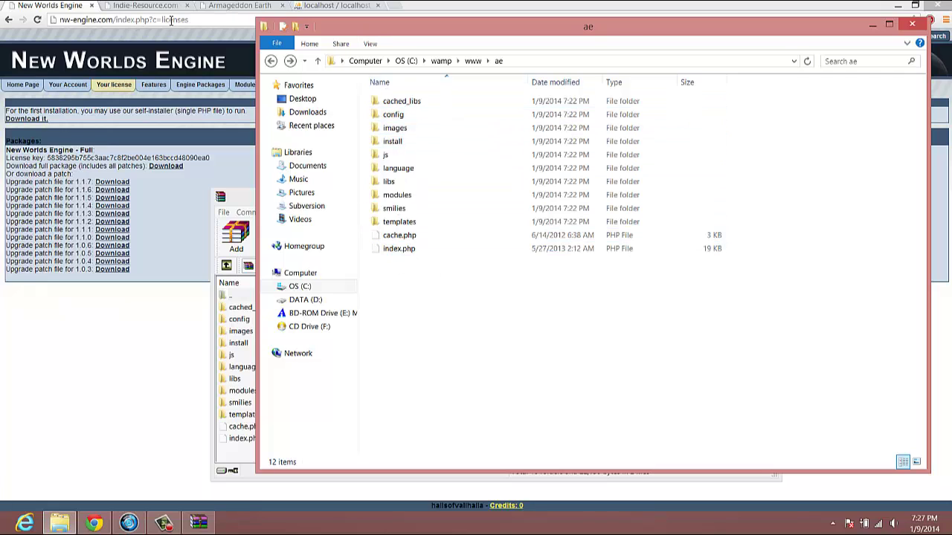
pyautogui.click(87, 18)
# - Load the localhost/ae installer page in Chrome
pyautogui.click(88, 19)
pyautogui.write('loclh')
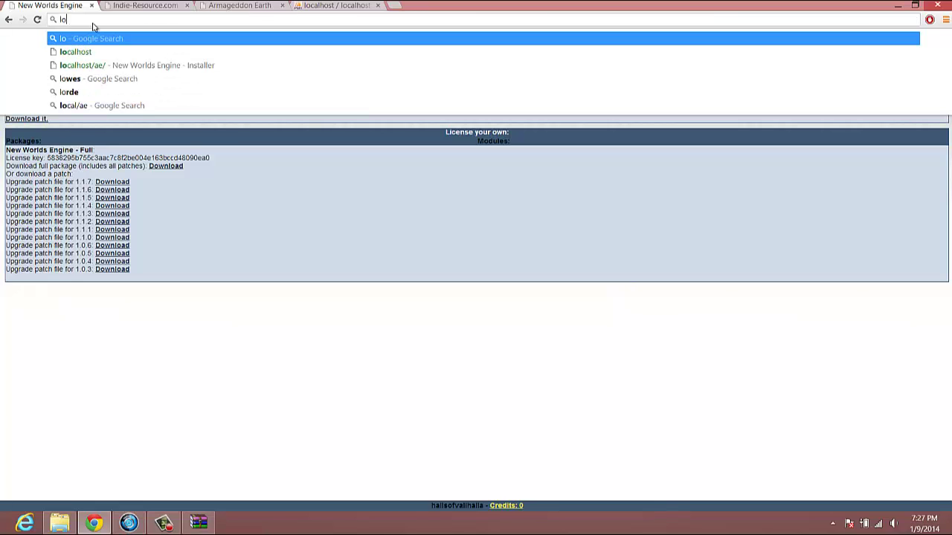
pyautogui.press('BackSpace')
pyautogui.press('BackSpace')
pyautogui.write('alhos')
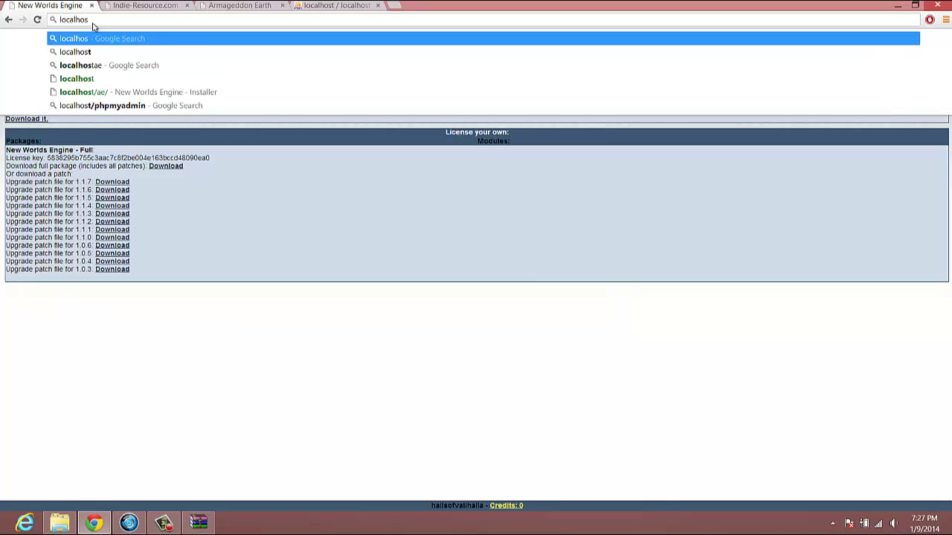
pyautogui.write('t/ae')
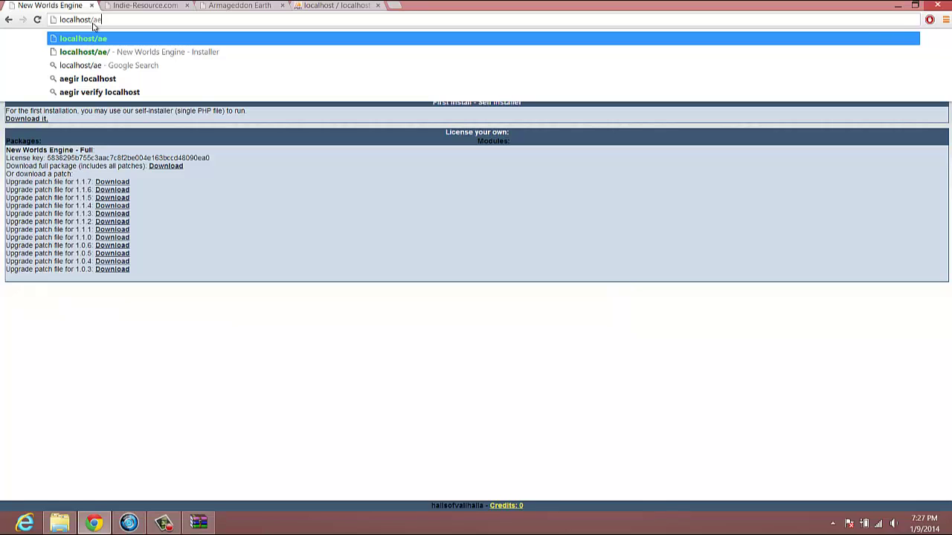
pyautogui.press('Return')
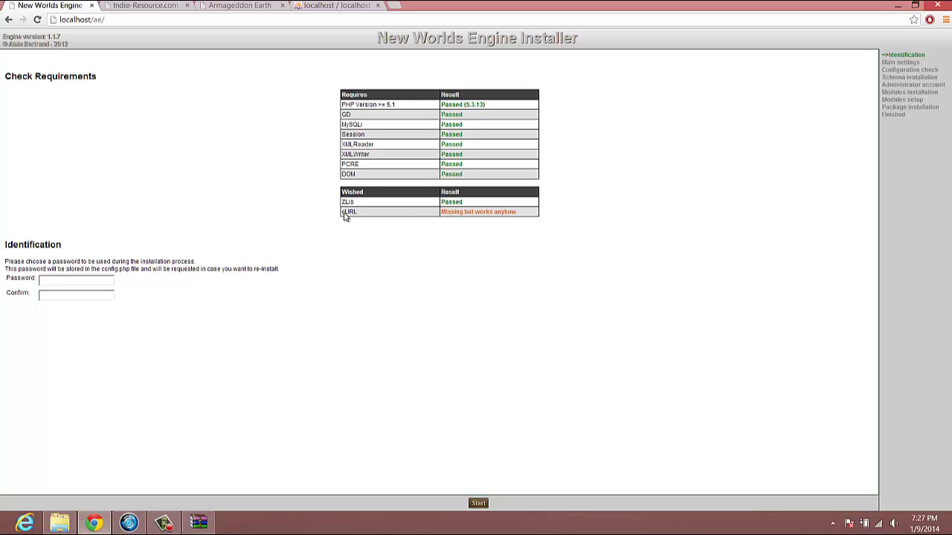
# - Review the cURL requirement result, enter and confirm an installation password, and start installing
pyautogui.moveTo(341, 214); pyautogui.dragTo(528, 212)
pyautogui.click(527, 215)
pyautogui.click(52, 279)
pyautogui.press('Tab')
pyautogui.click(478, 504)
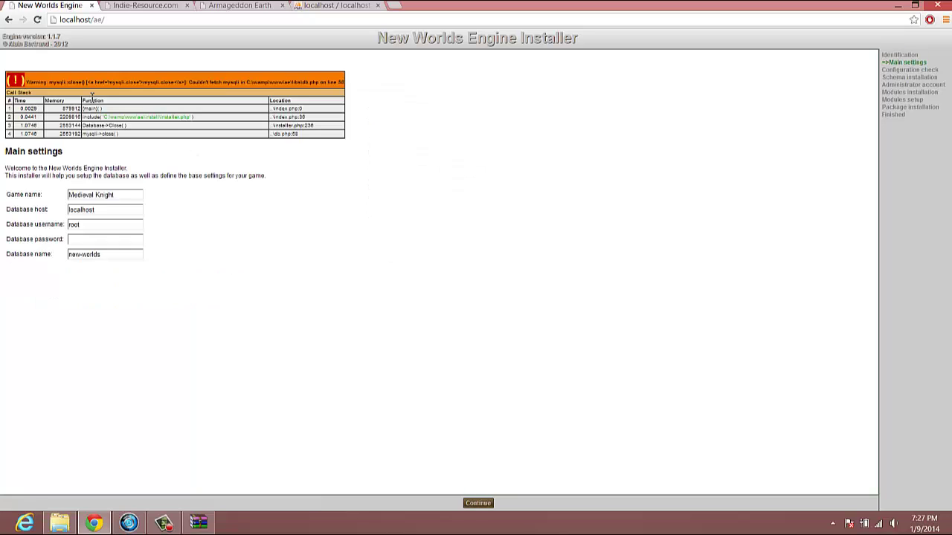
# - Inspect the mysqli warning on Main settings and reveal the hidden system tray icons
pyautogui.moveTo(322, 64); pyautogui.dragTo(372, 129)
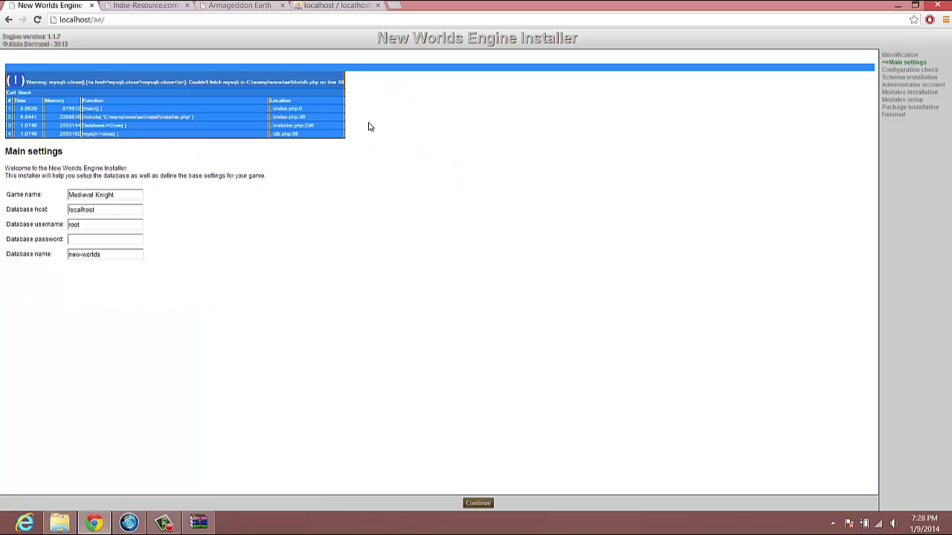
pyautogui.click(368, 126)
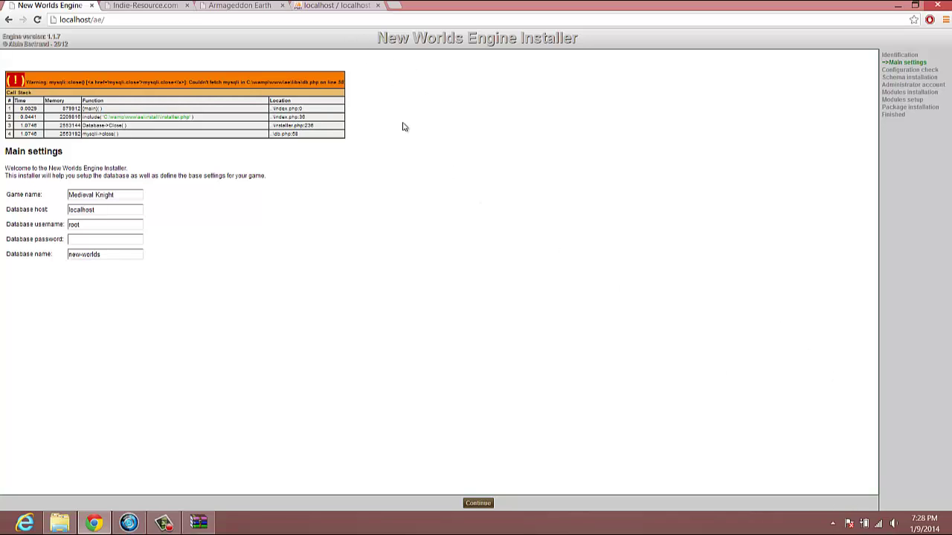
pyautogui.click(832, 523)
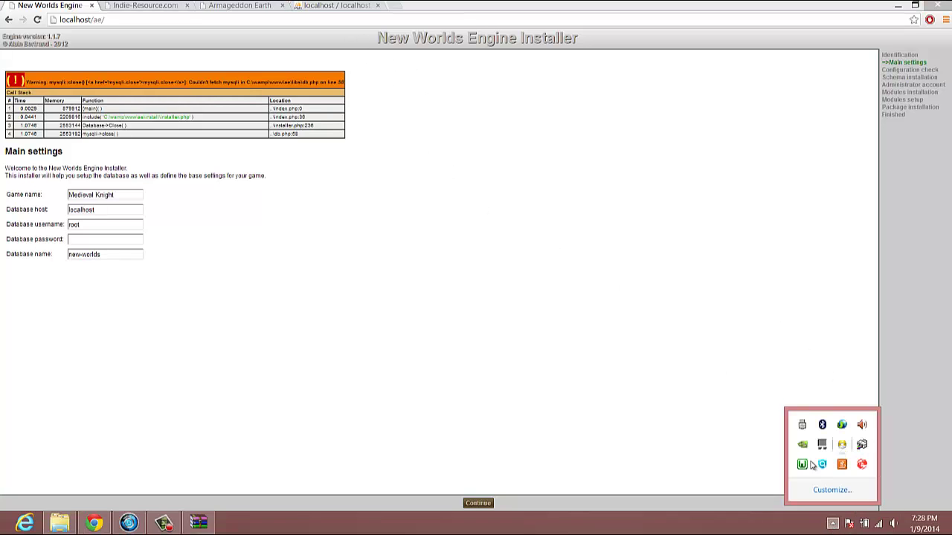
# - Create a database named ae in phpMyAdmin via the WampServer menu
pyautogui.click(802, 464)
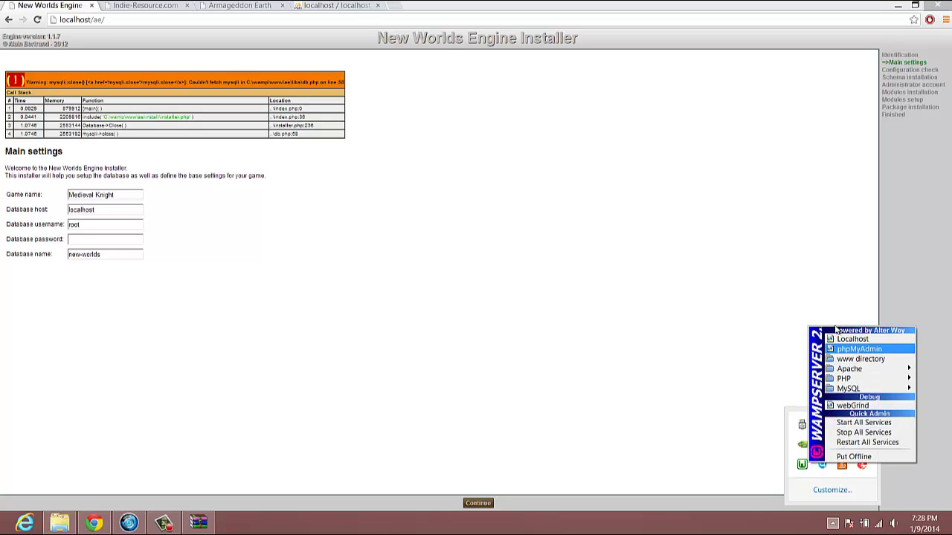
pyautogui.click(859, 348)
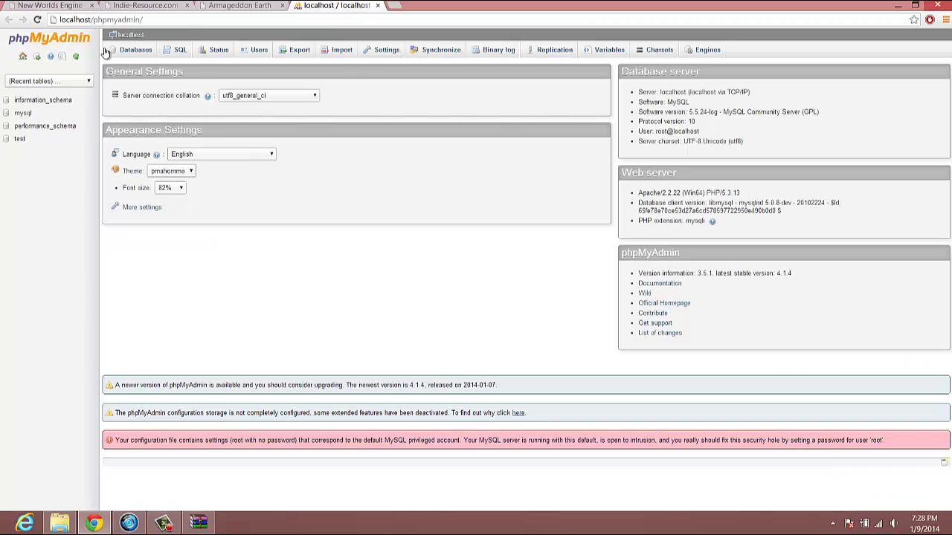
pyautogui.click(136, 50)
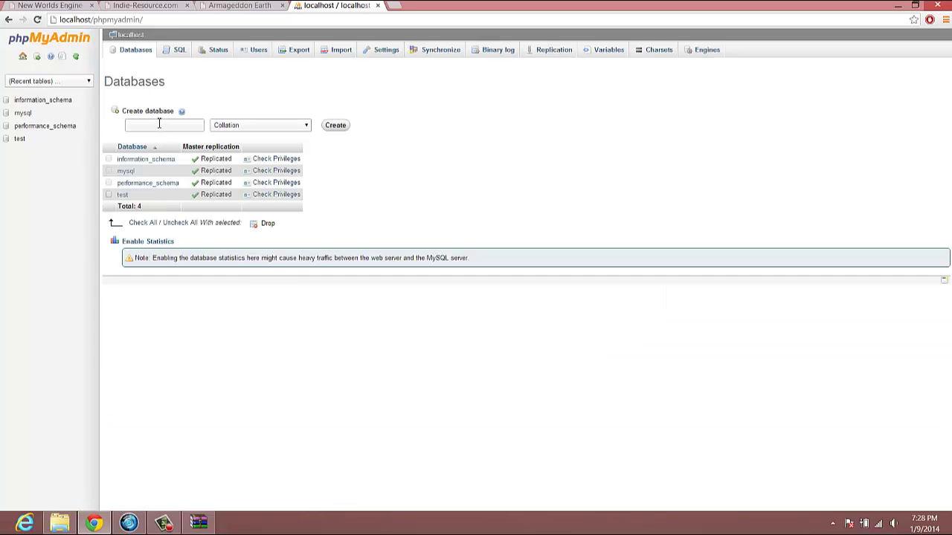
pyautogui.click(158, 124)
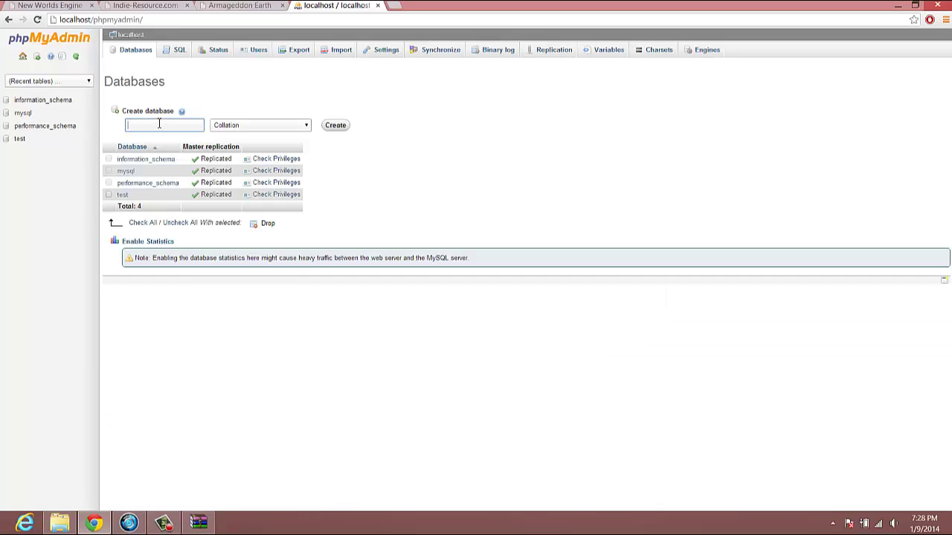
pyautogui.click(335, 125)
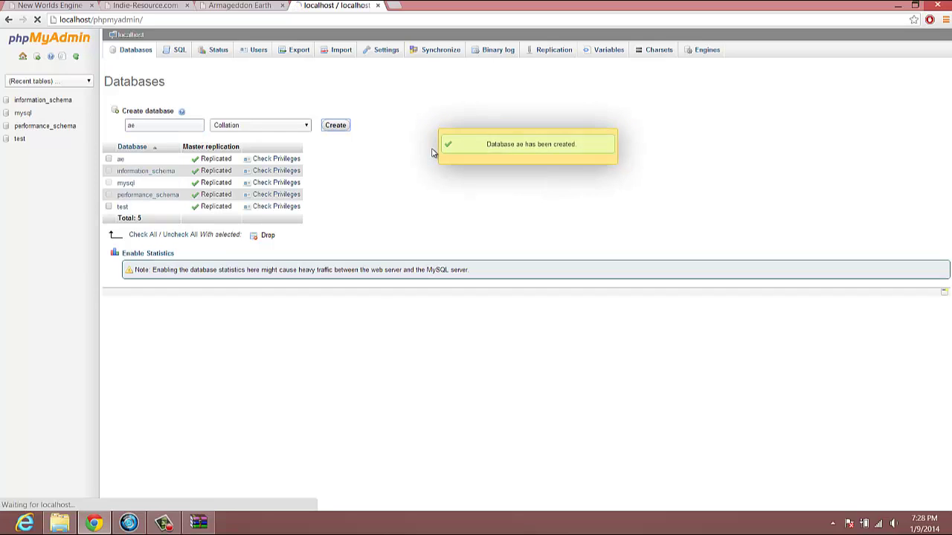
# - Rename the game from Medieval Knight to Armageddon Earth, set database name ae, and continue
pyautogui.click(64, 11)
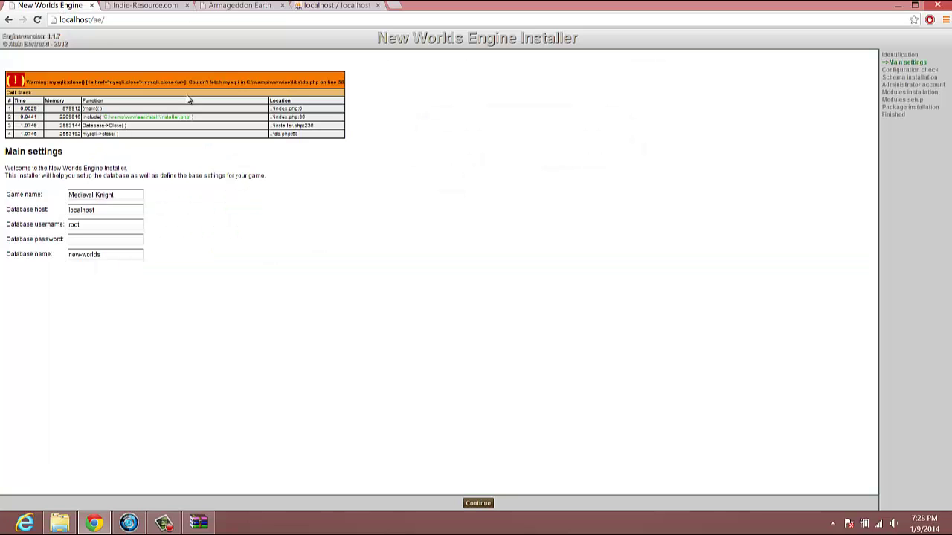
pyautogui.click(127, 194)
pyautogui.hotkey('ctrl', 'a')
pyautogui.write('Armageddon Earth')
pyautogui.press('Tab')
pyautogui.press('Tab')
pyautogui.press('Tab')
pyautogui.press('Tab')
pyautogui.write('a')
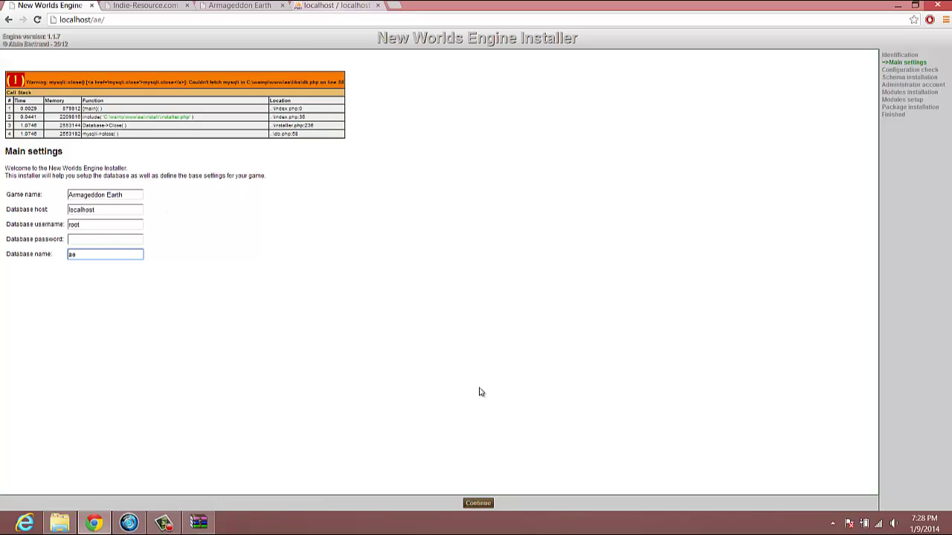
pyautogui.click(478, 503)
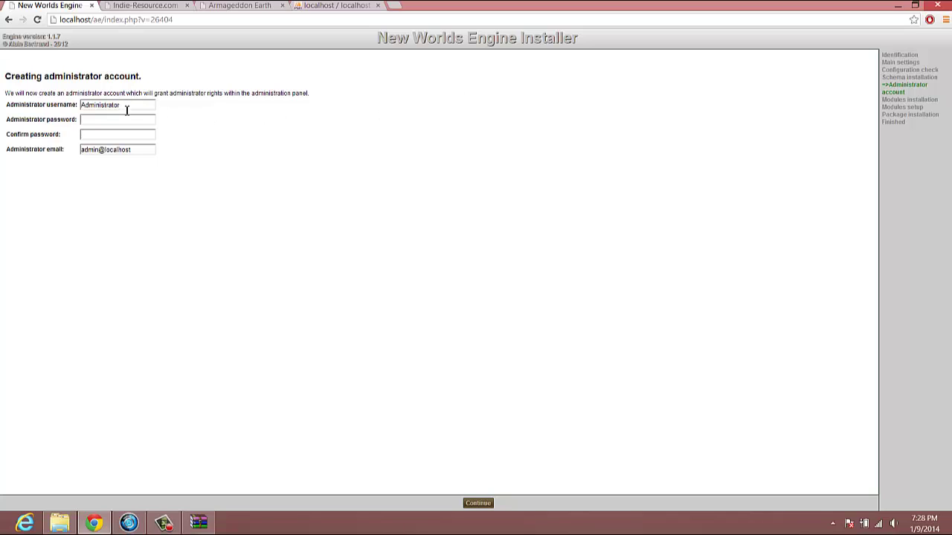
# - Enter the administrator username, password and confirmation, then continue through to installation finished
pyautogui.moveTo(127, 110); pyautogui.dragTo(32, 105)
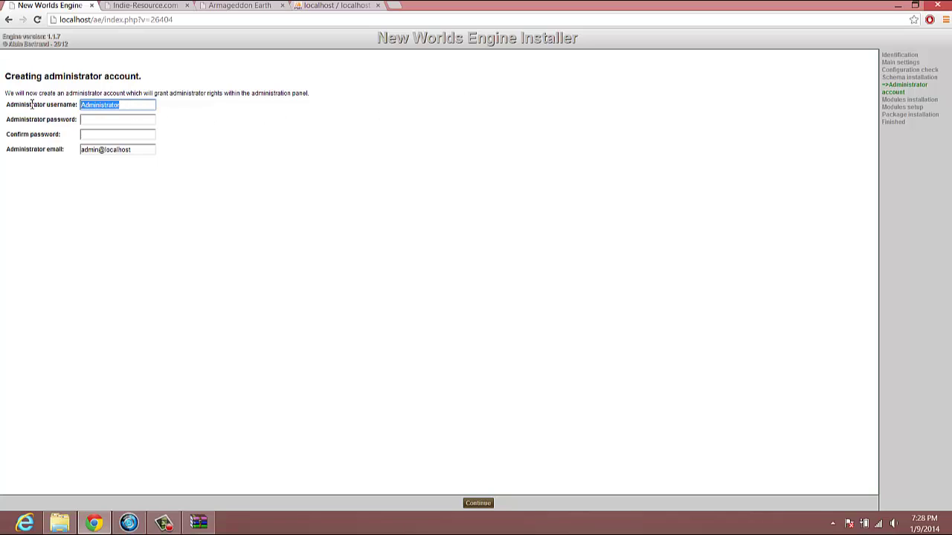
pyautogui.write('hallsofvallhalla')
pyautogui.press('Tab')
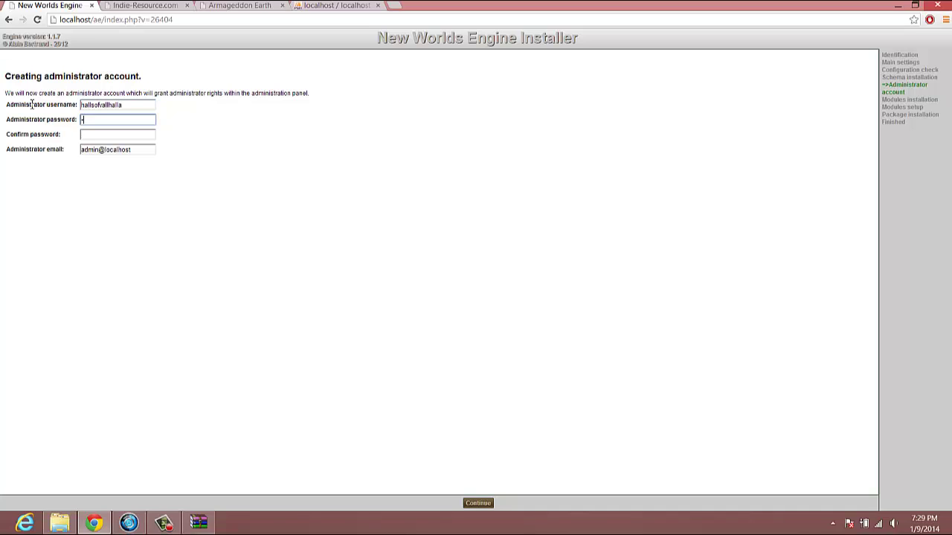
pyautogui.press('Tab')
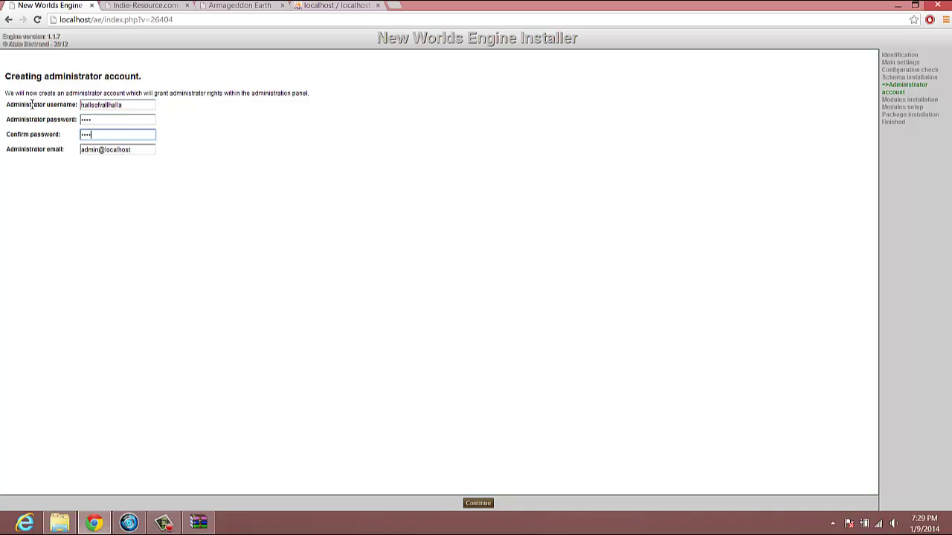
pyautogui.press('Tab')
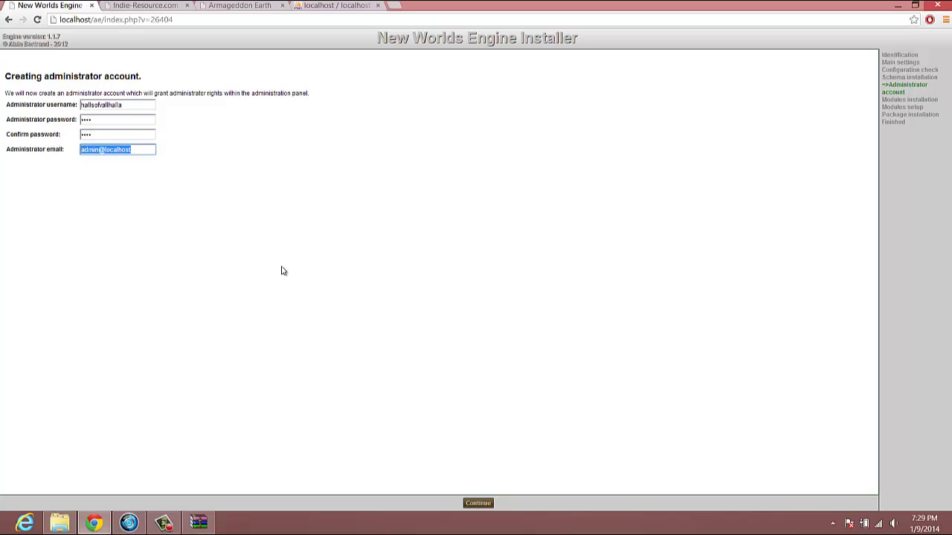
pyautogui.click(476, 505)
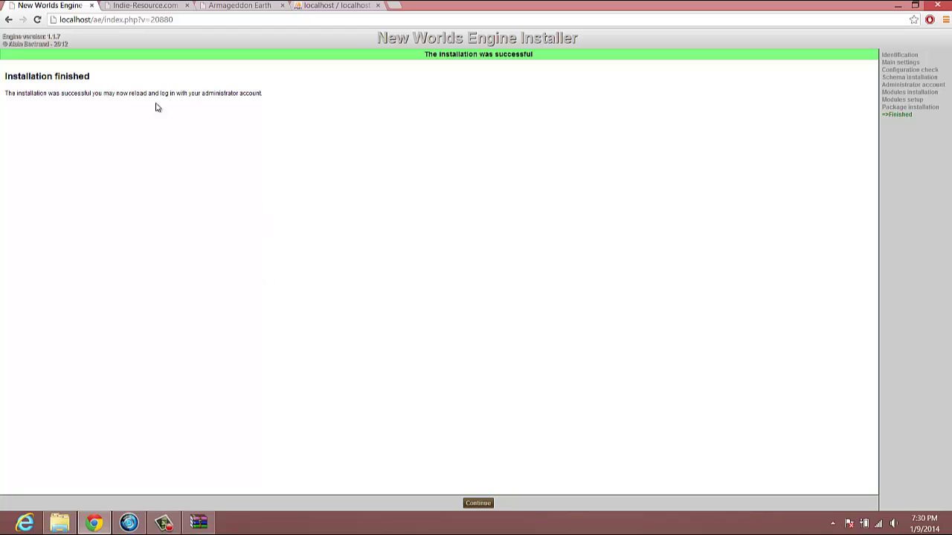
# - Load the new game and attempt a login with the suggested username
pyautogui.click(478, 504)
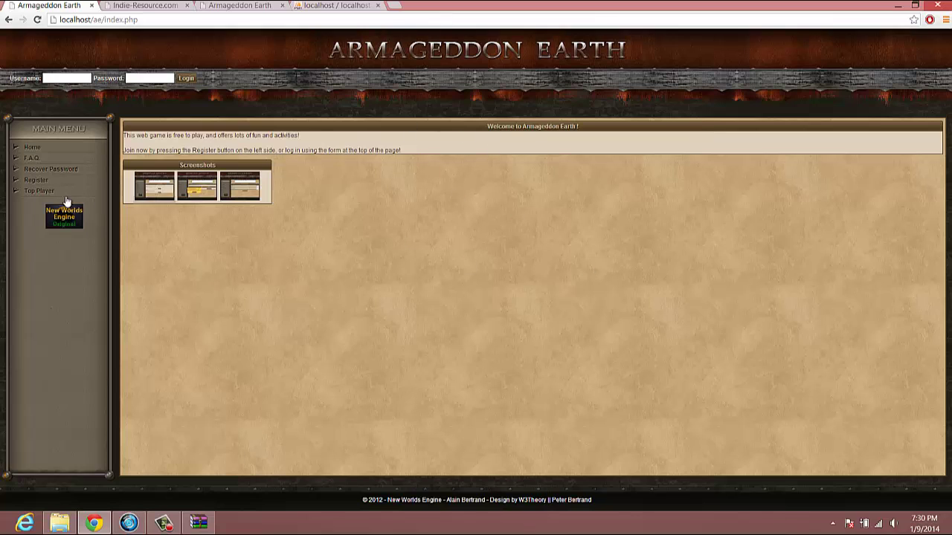
pyautogui.click(64, 78)
pyautogui.write('hall')
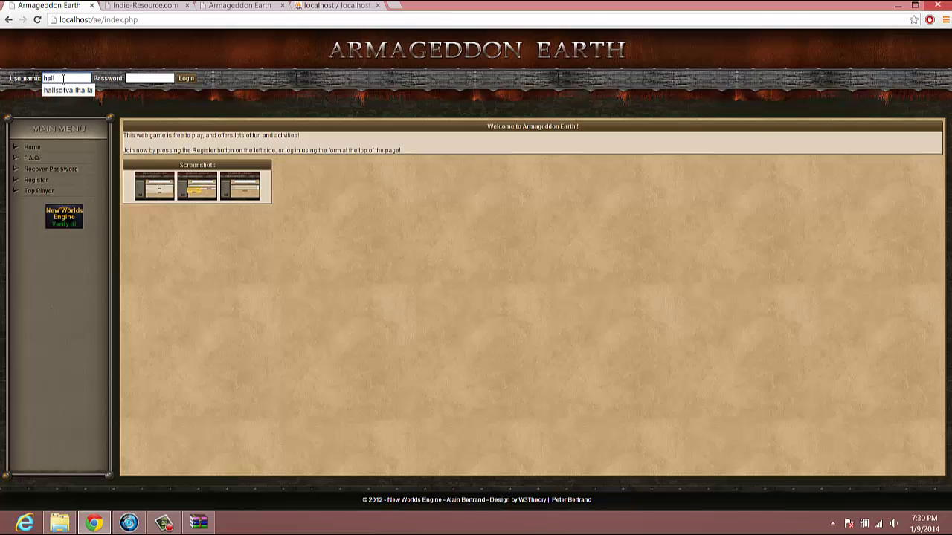
pyautogui.press('Down')
pyautogui.press('Tab')
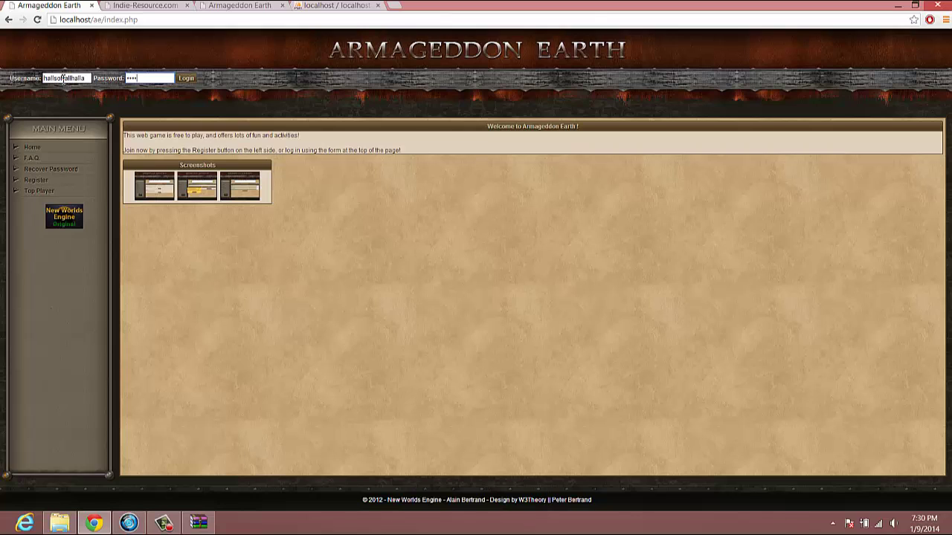
pyautogui.click(186, 78)
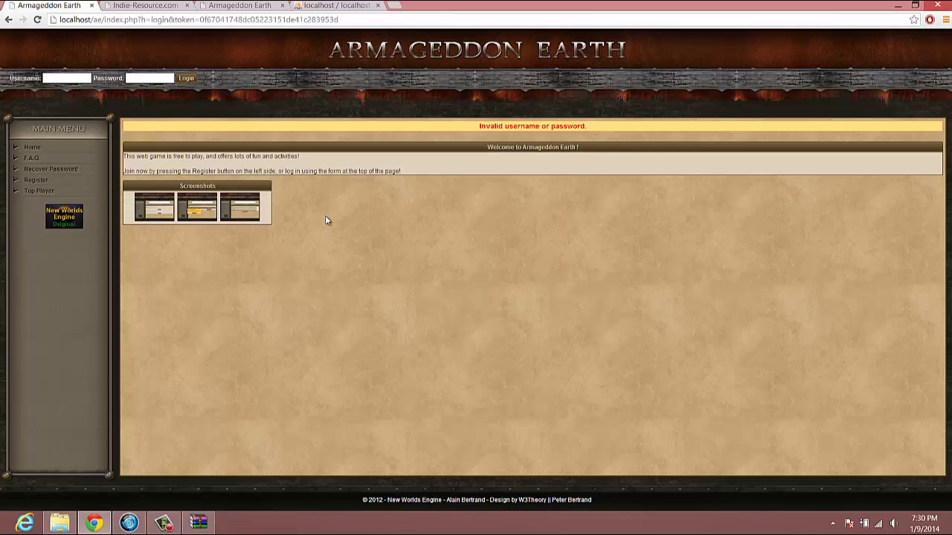
# - Re-enter the account password and resubmit the login
pyautogui.click(166, 77)
pyautogui.write('••••')
pyautogui.press('Return')
# - Log in with the administrator username and password, then choose the Rogue class
pyautogui.click(69, 78)
pyautogui.write('hallsofvalhalla')
pyautogui.press('Tab')
pyautogui.write('test')
pyautogui.click(186, 79)
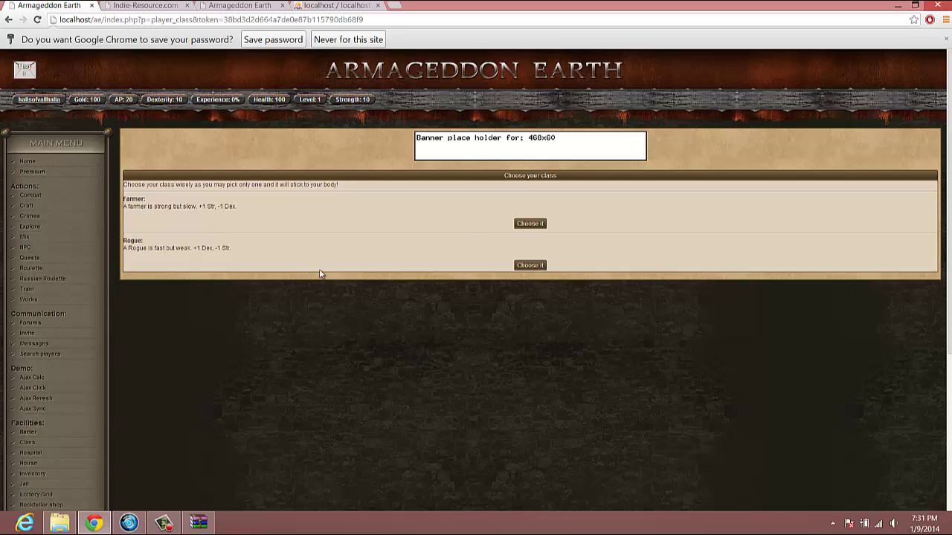
pyautogui.click(531, 267)
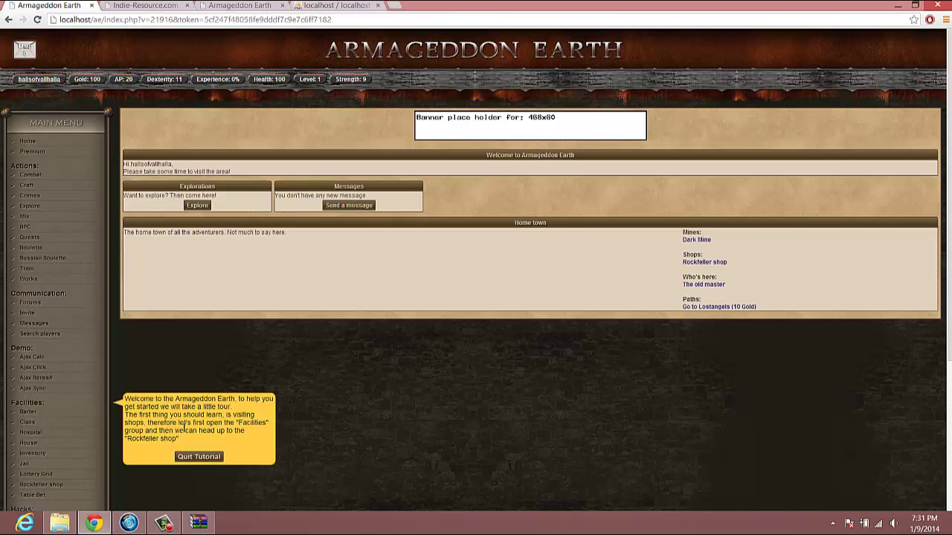
# - Visit the Hospital and the Rockefeller shop, then quit the tutorial and confirm it
pyautogui.scroll(-2, 183, 429)
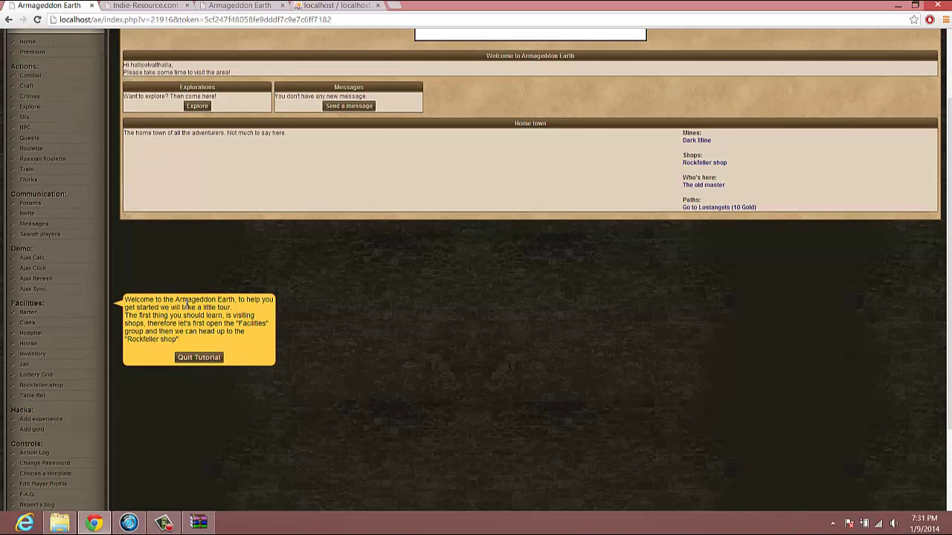
pyautogui.scroll(1, 189, 305)
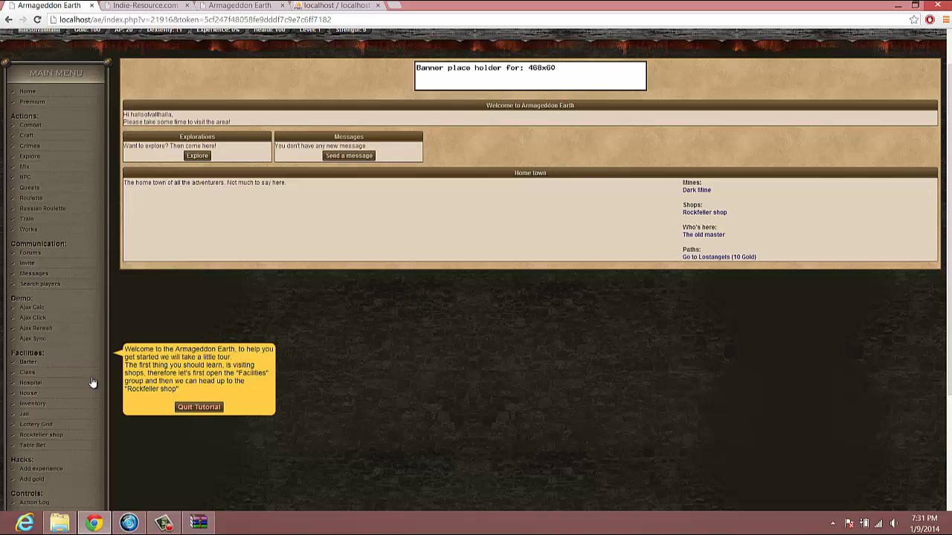
pyautogui.click(37, 384)
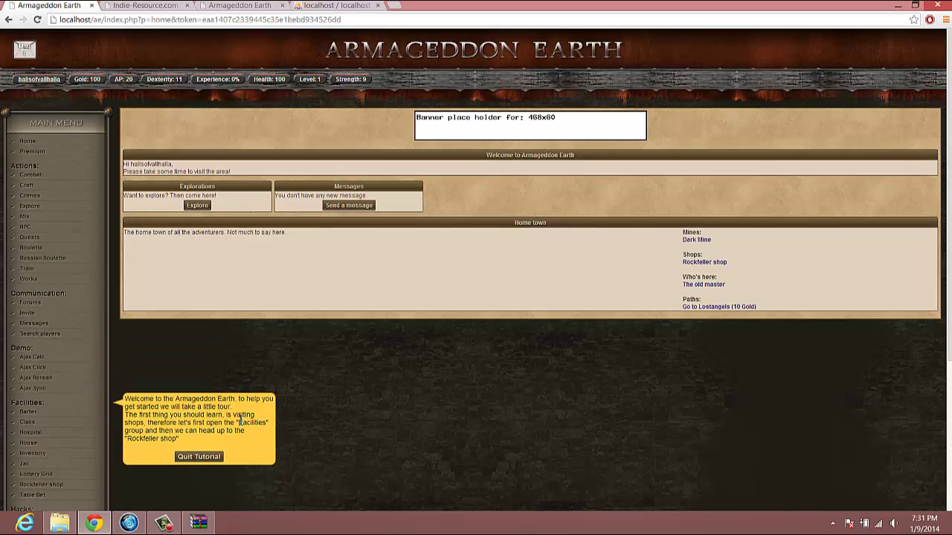
pyautogui.scroll(-1, 47, 473)
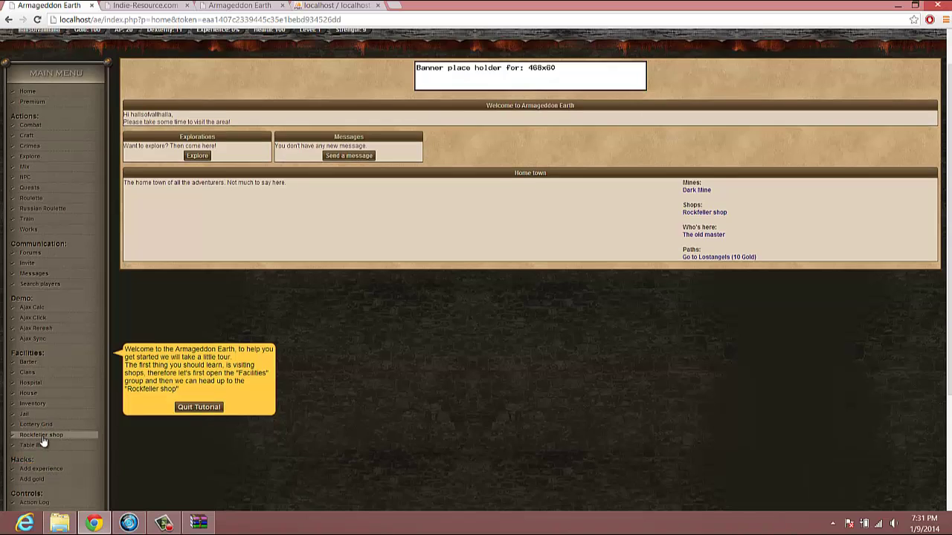
pyautogui.click(42, 438)
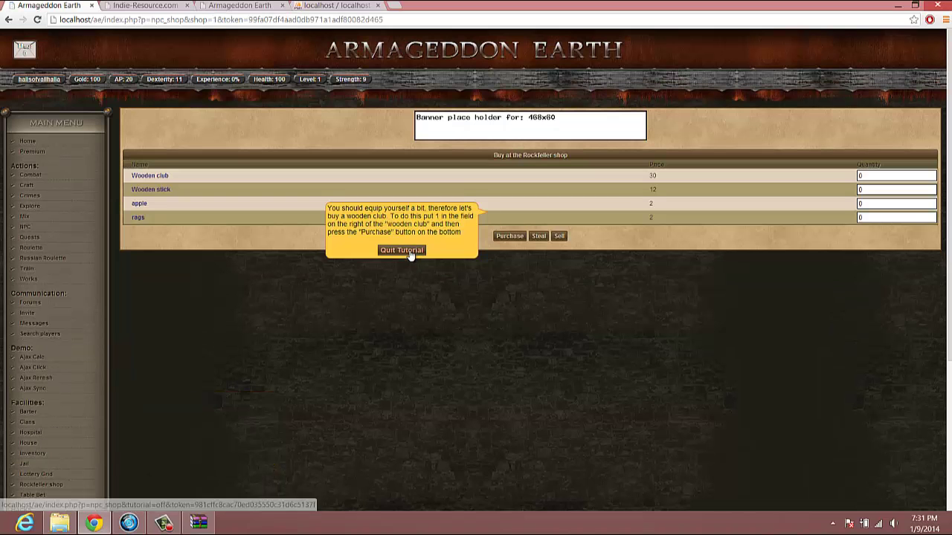
pyautogui.click(408, 250)
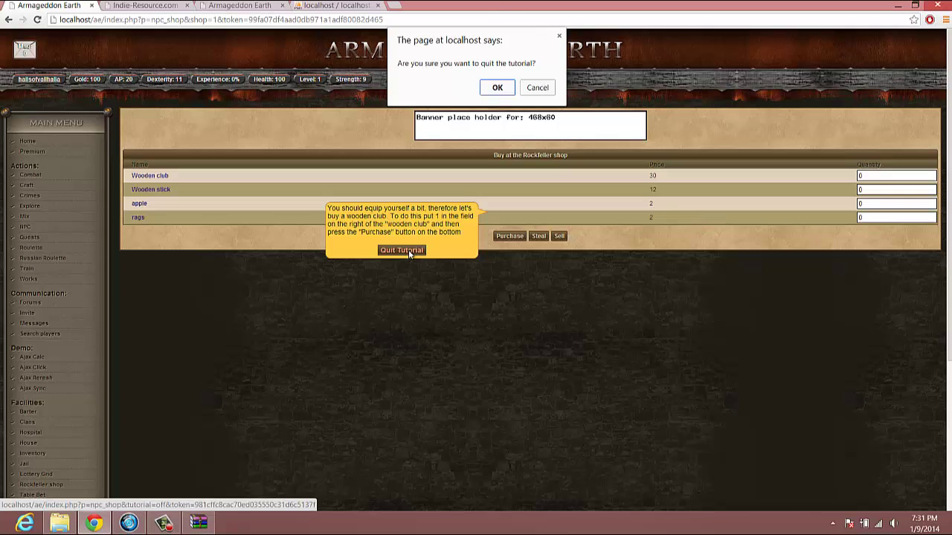
pyautogui.click(498, 87)
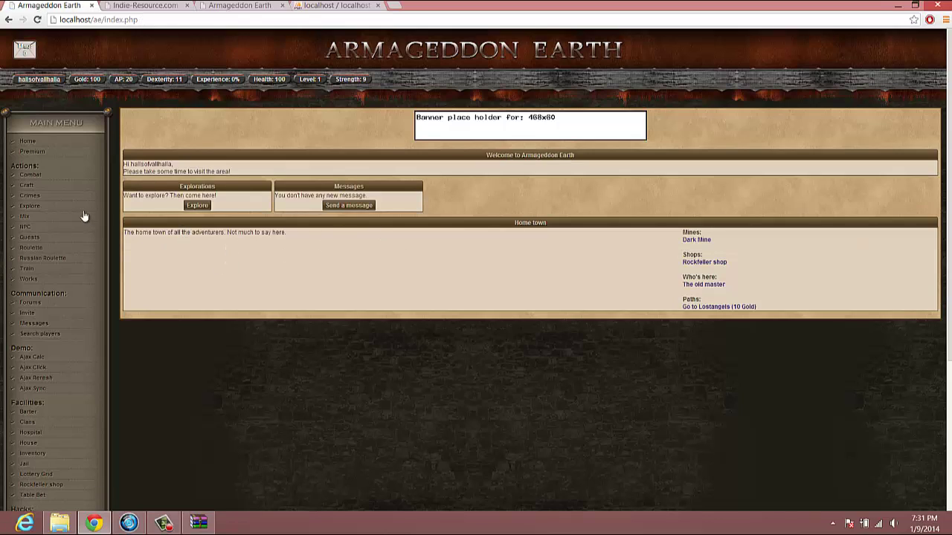
# - Look over the Combat page's list of available opponents, then go to the Admin Panel
pyautogui.click(39, 176)
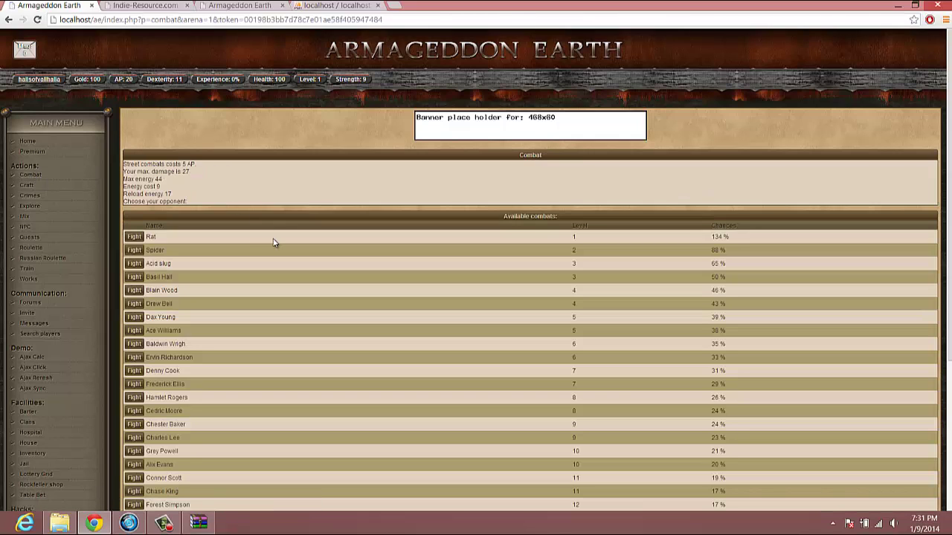
pyautogui.scroll(-2, 276, 246)
pyautogui.scroll(2, 276, 245)
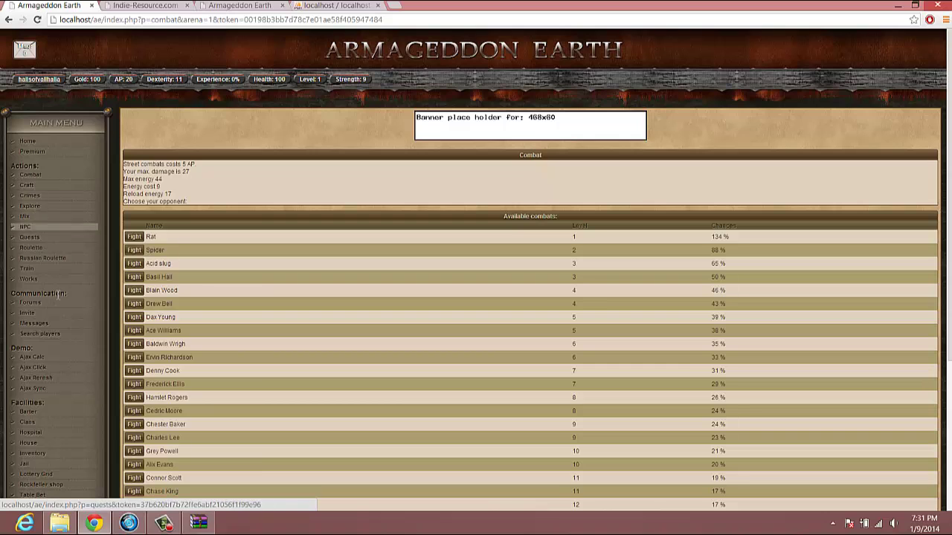
pyautogui.scroll(-1, 55, 295)
pyautogui.scroll(-3, 57, 296)
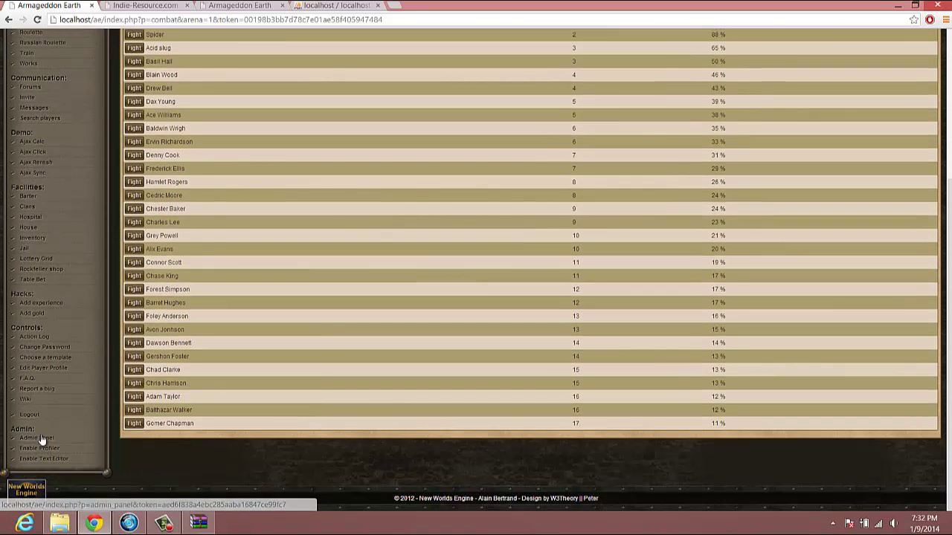
pyautogui.click(67, 432)
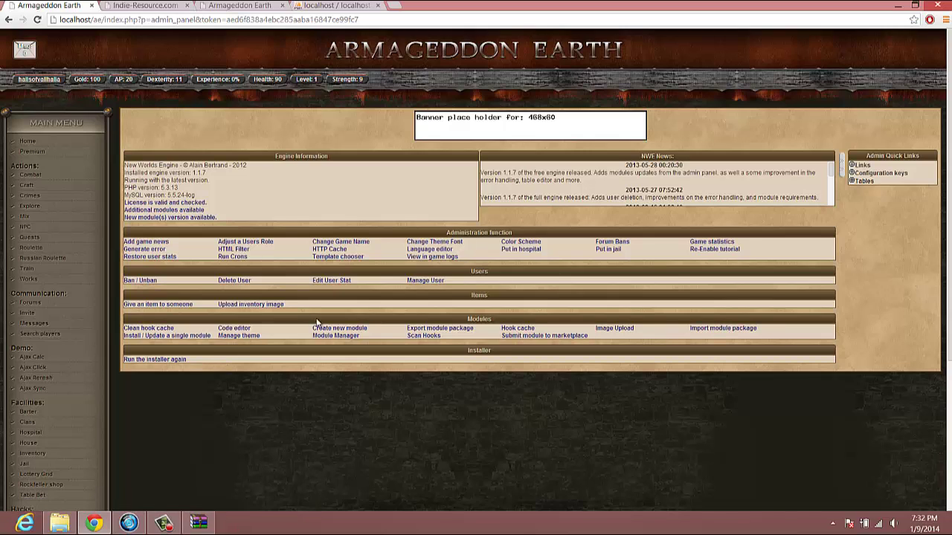
# - Open the Module Manager from the admin panel's Modules section
pyautogui.click(344, 336)
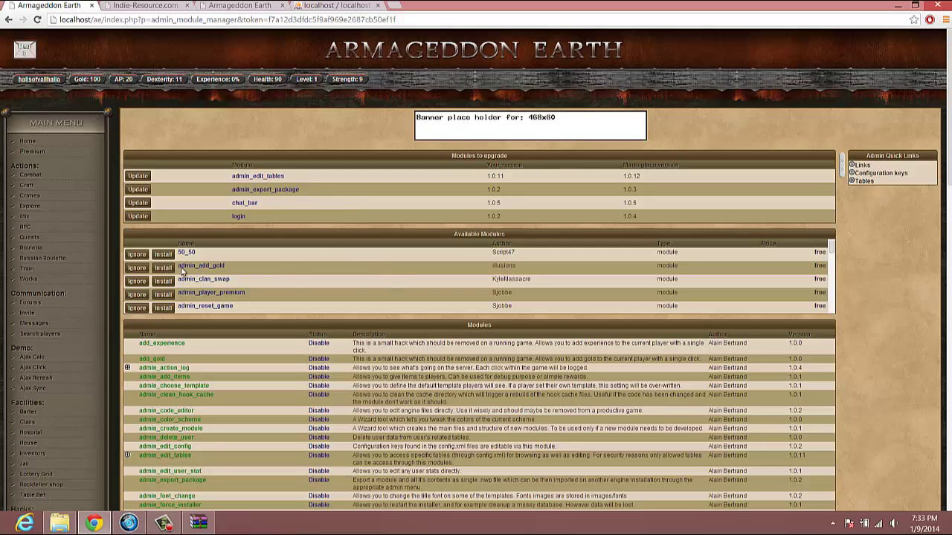
# - Browse the Available Modules list (admin_reset_game, cf_bank, clan_donate) and the installed Modules table
pyautogui.scroll(-3, 617, 262)
pyautogui.scroll(-6, 629, 263)
pyautogui.scroll(3, 502, 128)
pyautogui.scroll(10, 402, 123)
pyautogui.scroll(2, 636, 197)
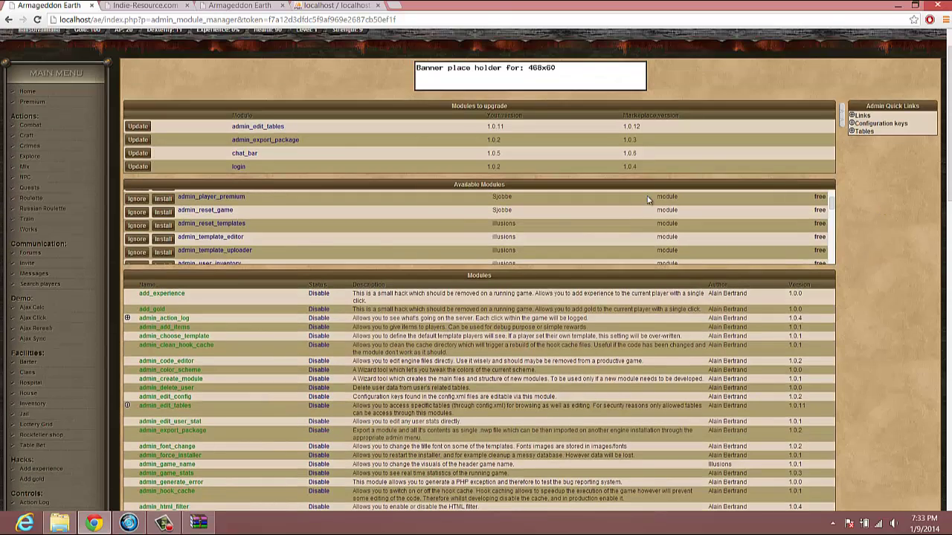
pyautogui.scroll(-5, 439, 209)
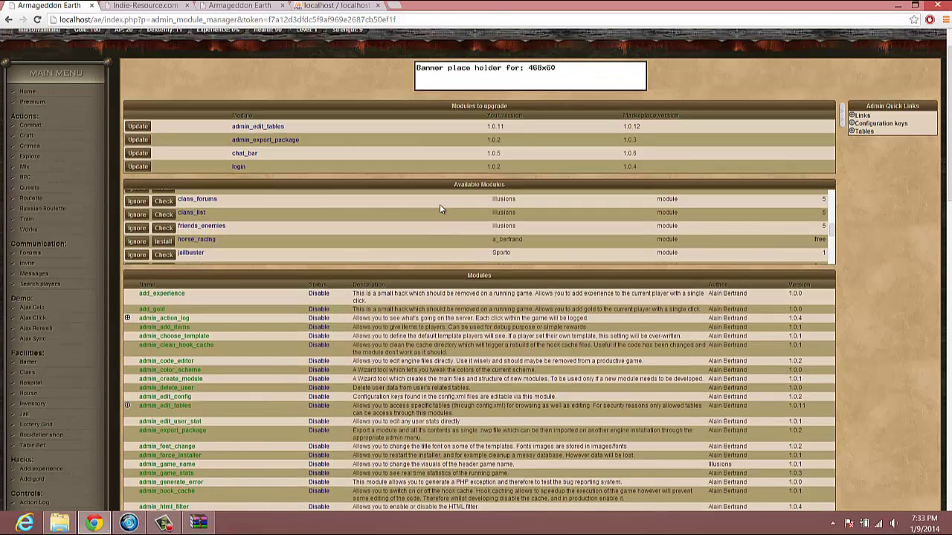
pyautogui.scroll(5, 439, 203)
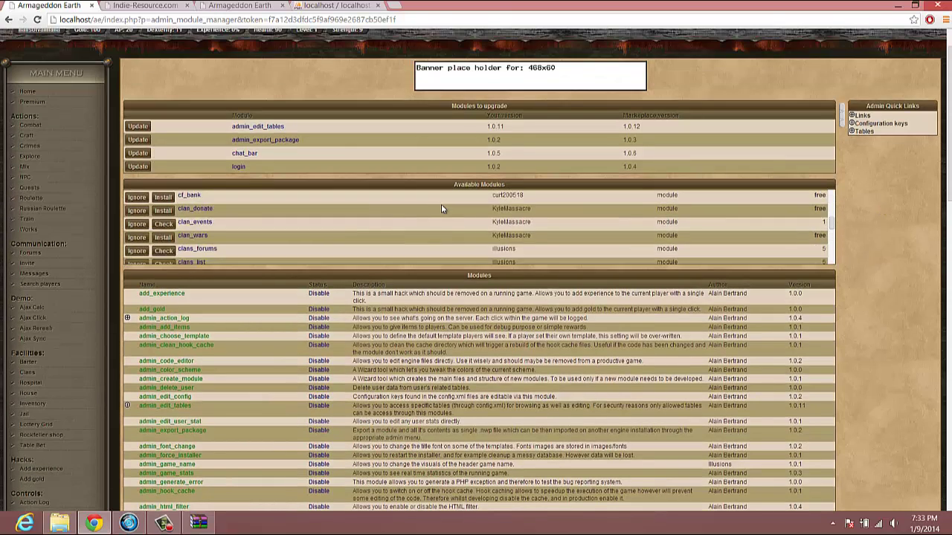
pyautogui.scroll(-5, 821, 216)
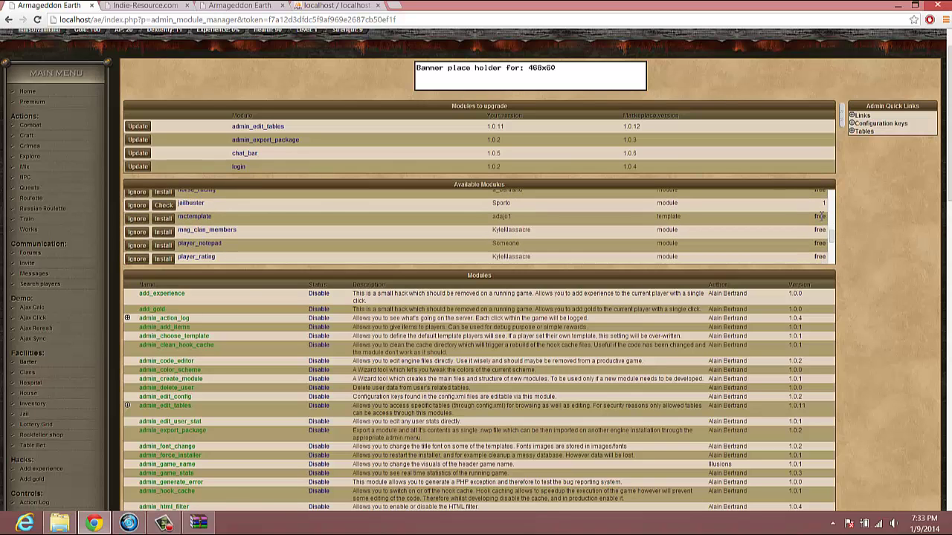
pyautogui.scroll(-5, 814, 216)
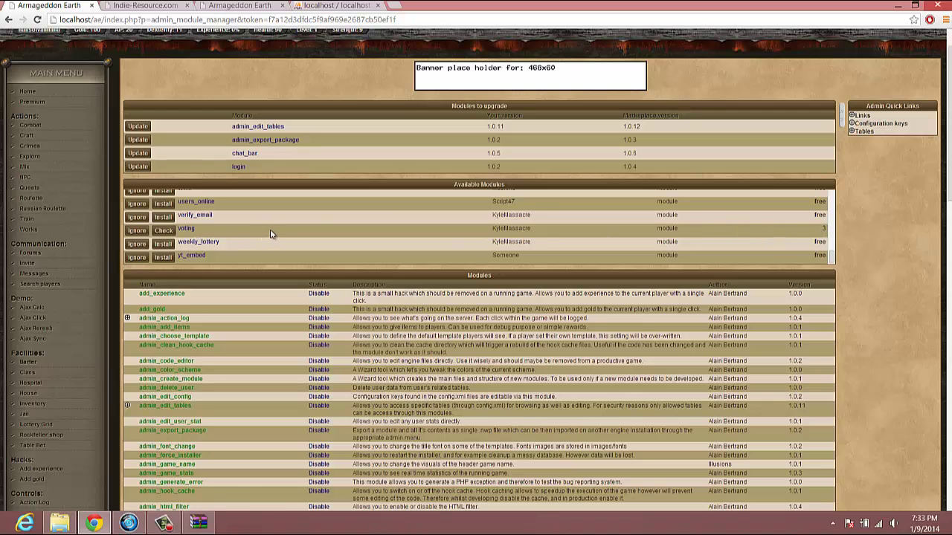
pyautogui.scroll(2, 273, 234)
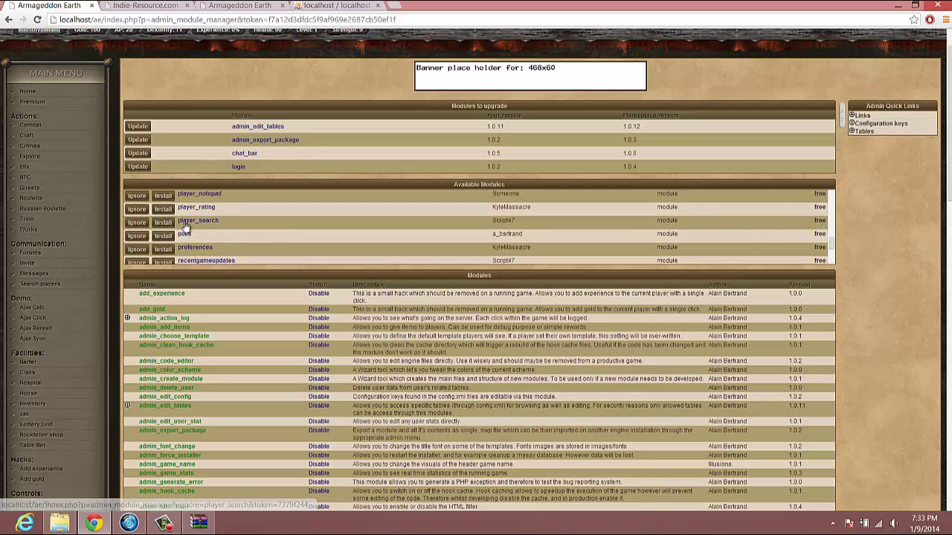
pyautogui.scroll(5, 298, 217)
pyautogui.scroll(3, 212, 221)
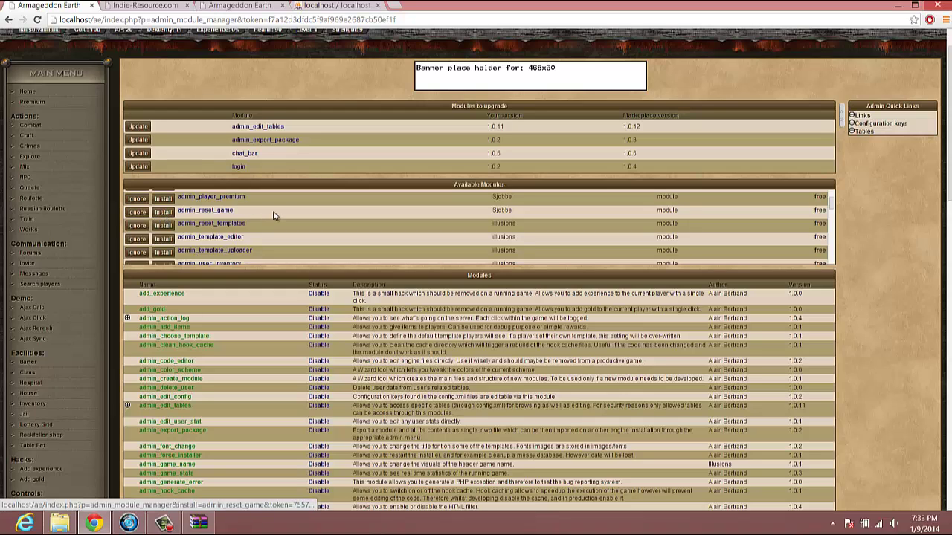
pyautogui.scroll(-1, 274, 215)
pyautogui.scroll(-1, 274, 215)
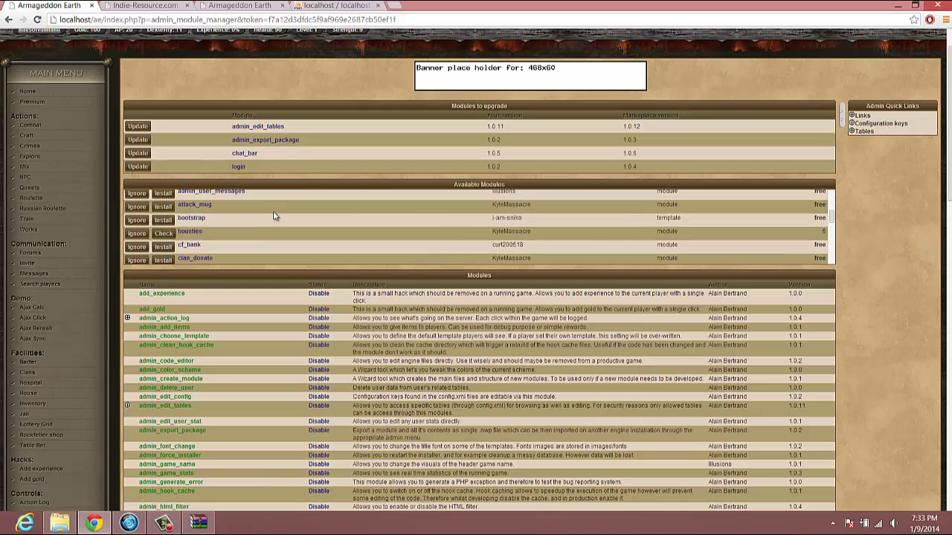
pyautogui.scroll(-1, 273, 216)
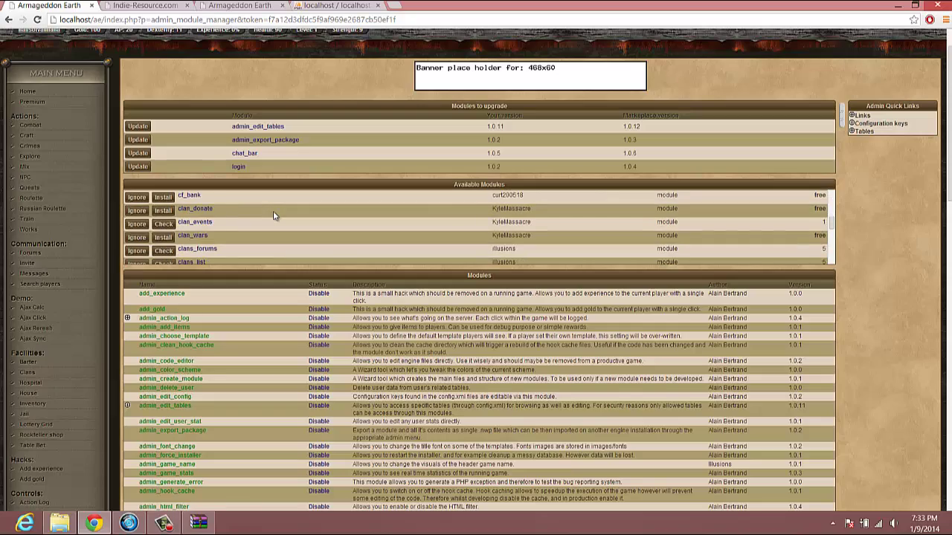
pyautogui.scroll(-1, 273, 215)
pyautogui.scroll(-1, 284, 321)
pyautogui.scroll(-15, 284, 321)
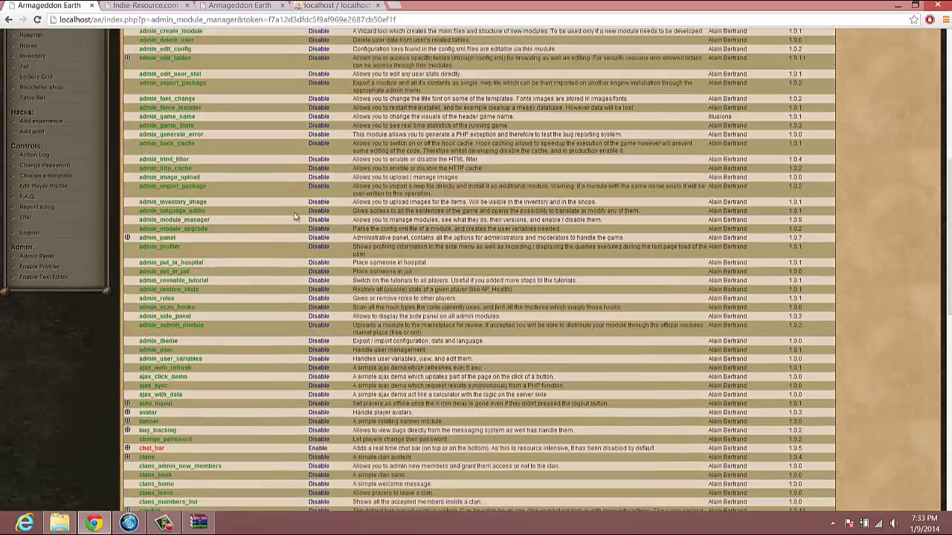
pyautogui.scroll(-3, 295, 216)
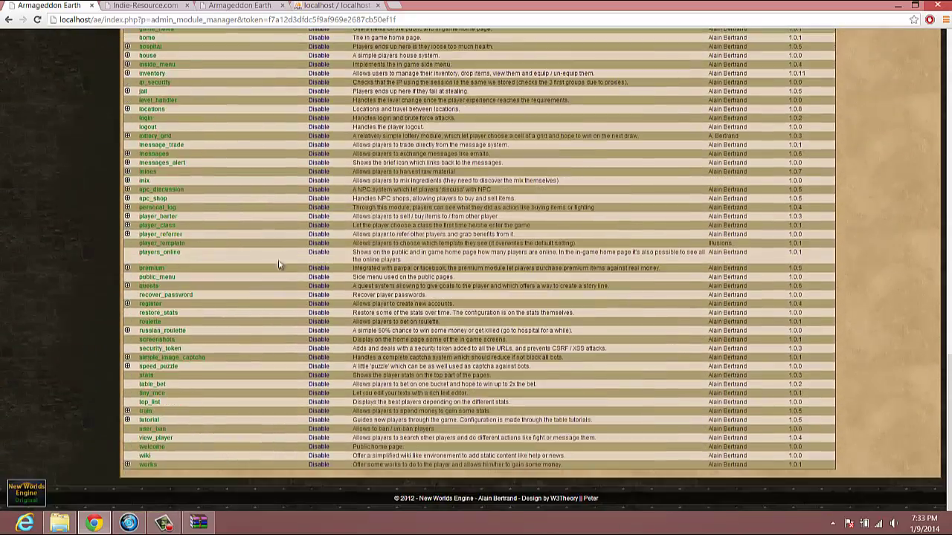
pyautogui.scroll(7, 290, 442)
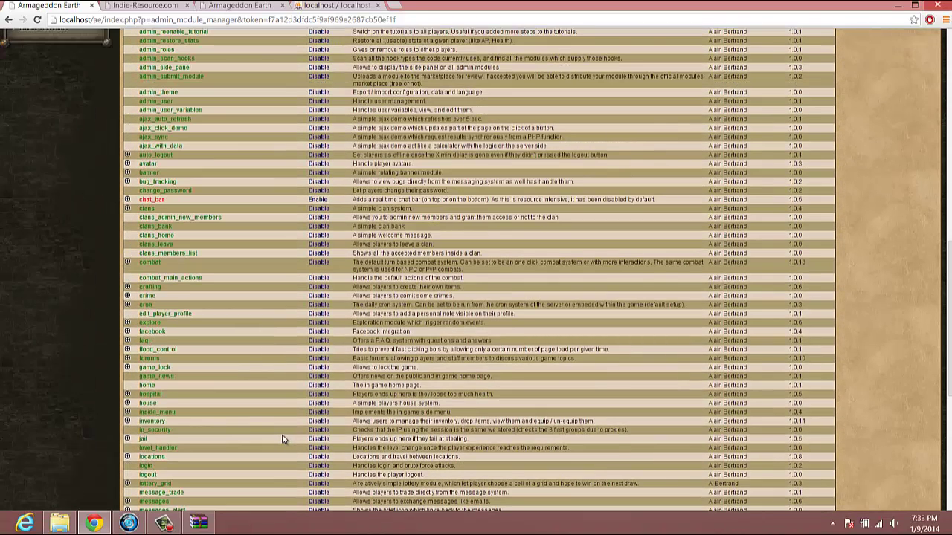
pyautogui.scroll(6, 282, 437)
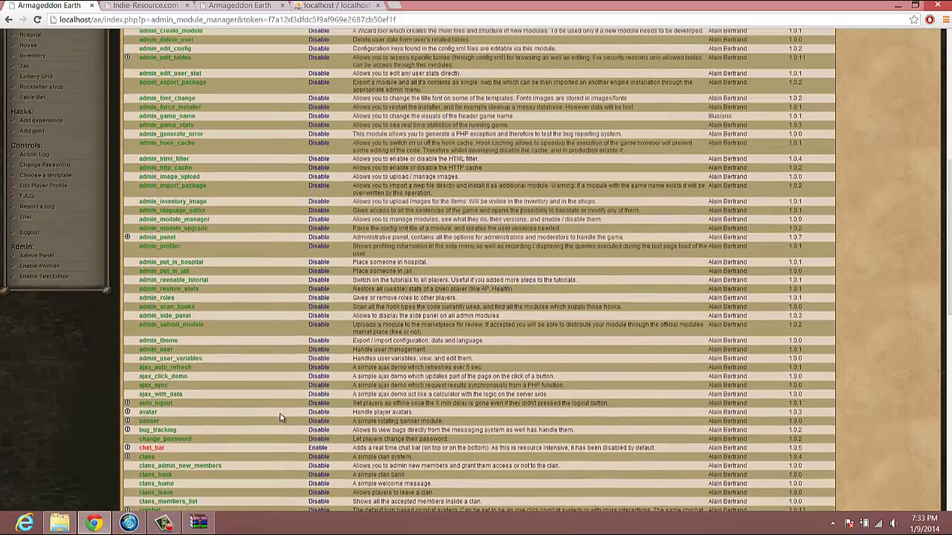
pyautogui.scroll(5, 281, 418)
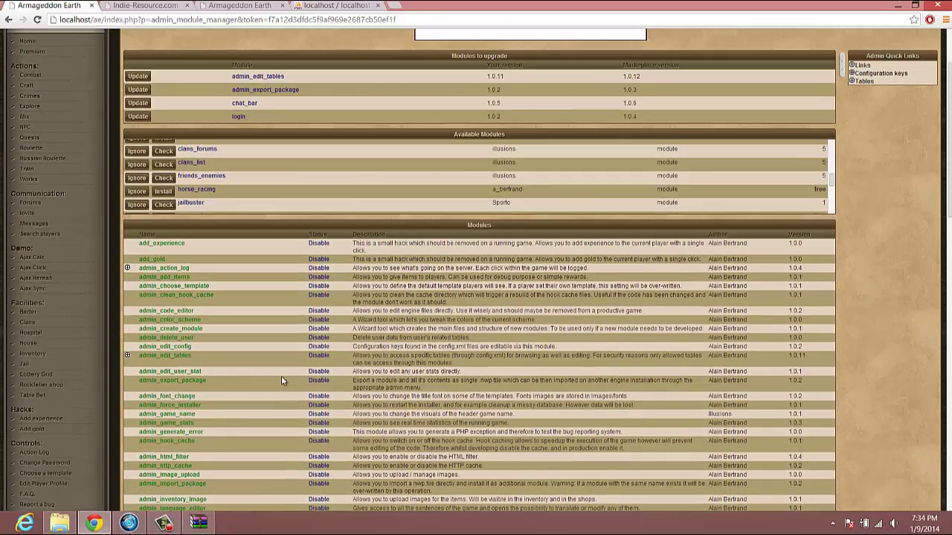
pyautogui.scroll(-3, 281, 380)
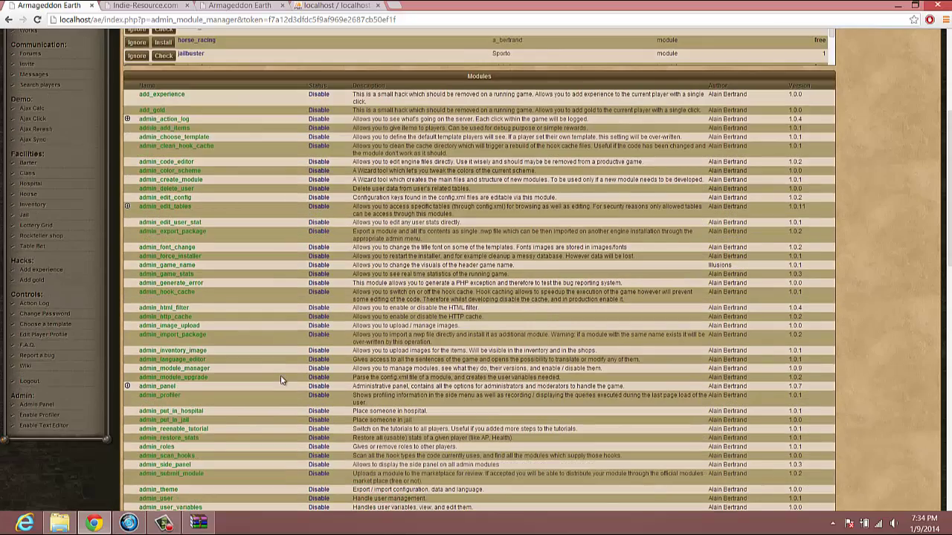
pyautogui.scroll(-1, 281, 380)
pyautogui.scroll(-3, 562, 256)
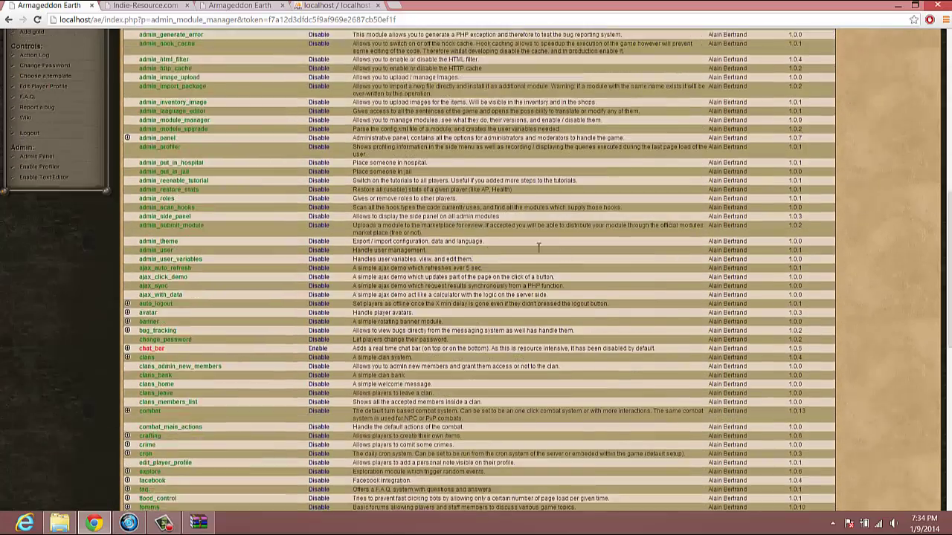
pyautogui.scroll(-7, 563, 256)
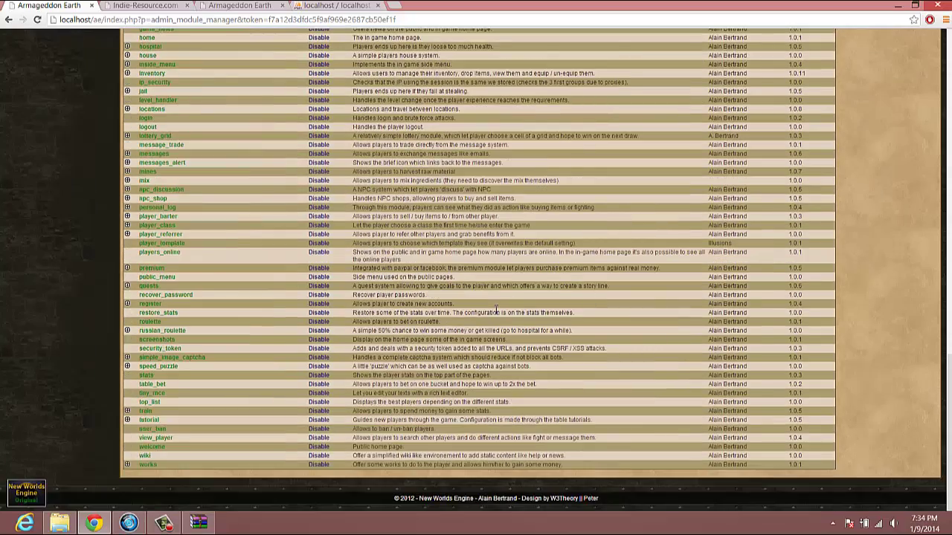
pyautogui.scroll(12, 497, 313)
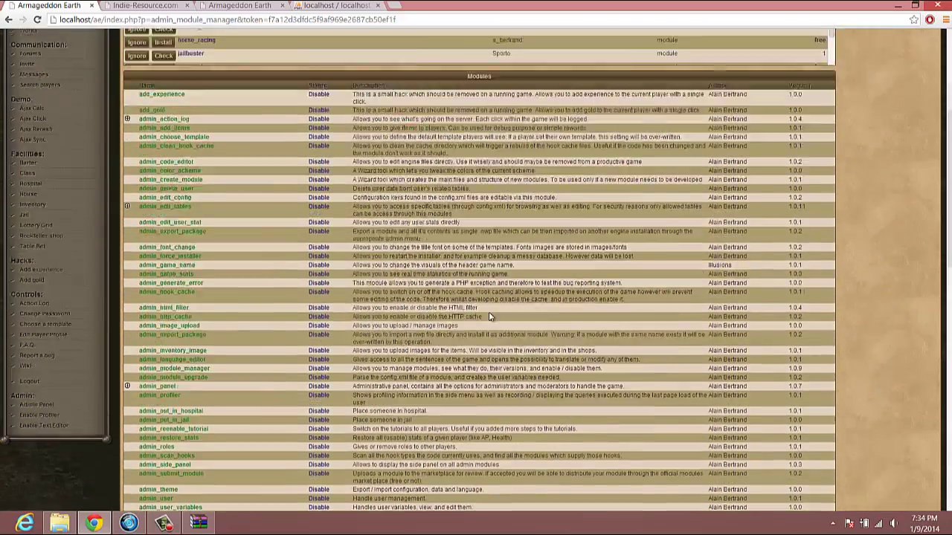
pyautogui.scroll(2, 489, 318)
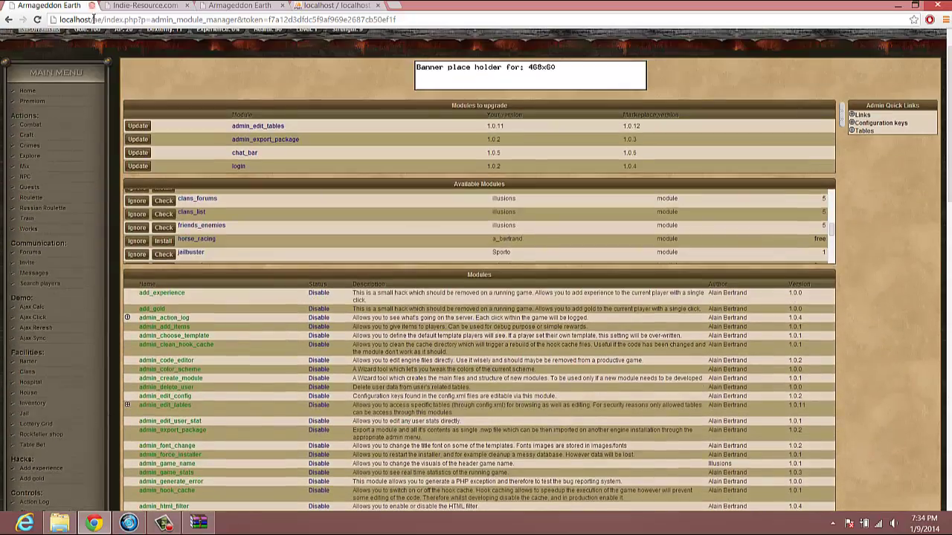
# - Switch to the Indie-Resource.com forum and browse the board index to the New Worlds Engine section
pyautogui.click(147, 8)
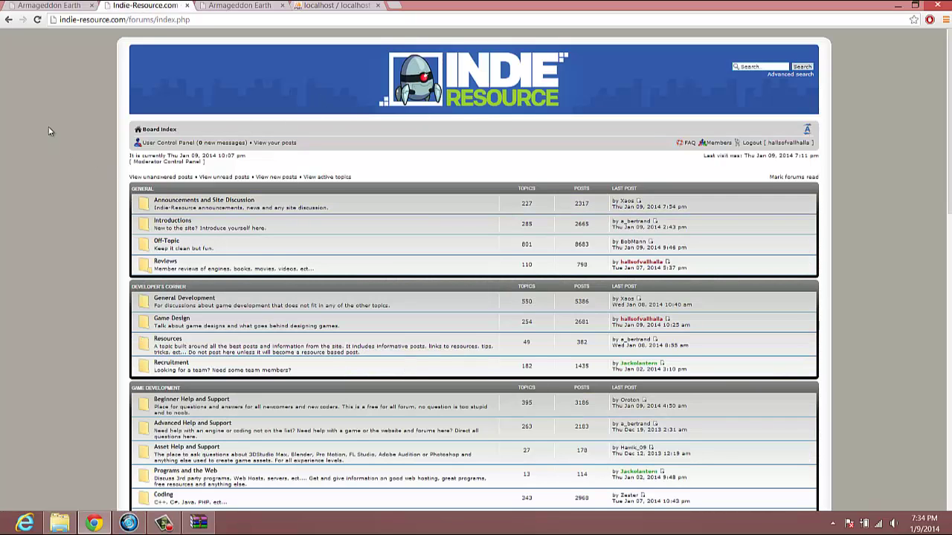
pyautogui.scroll(-7, 417, 293)
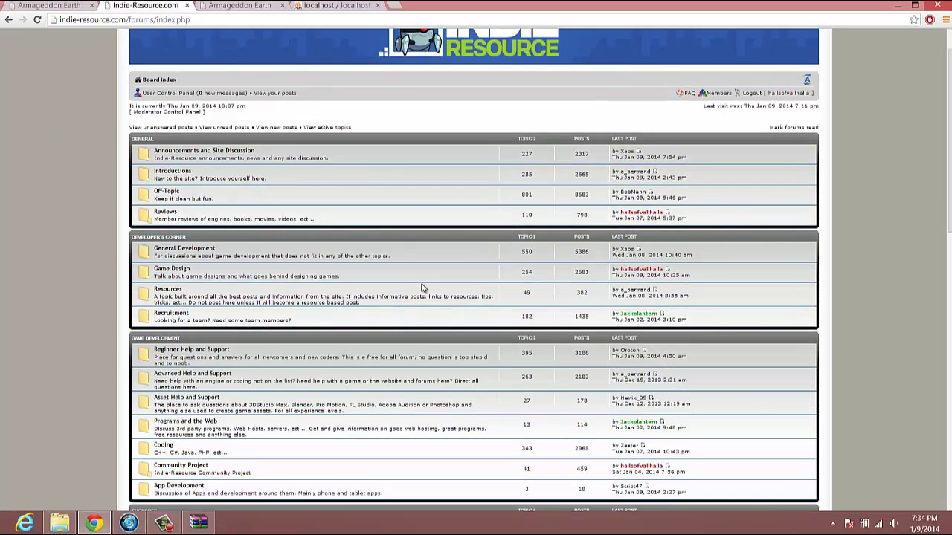
pyautogui.scroll(-2, 367, 299)
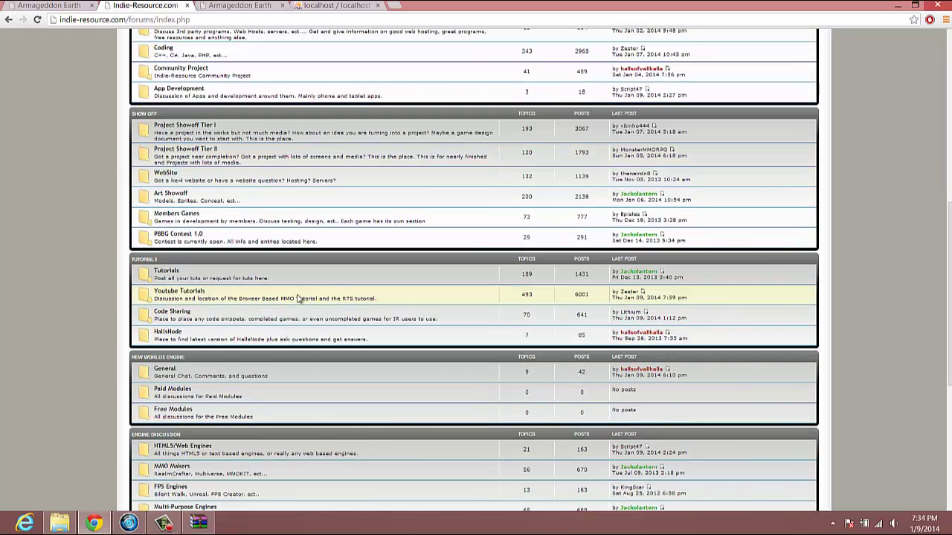
pyautogui.scroll(-2, 296, 298)
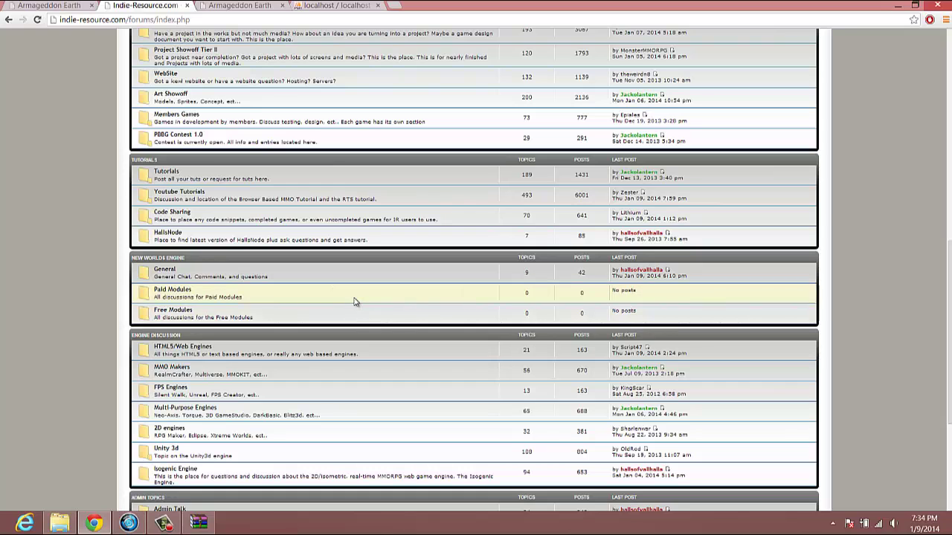
pyautogui.scroll(10, 352, 305)
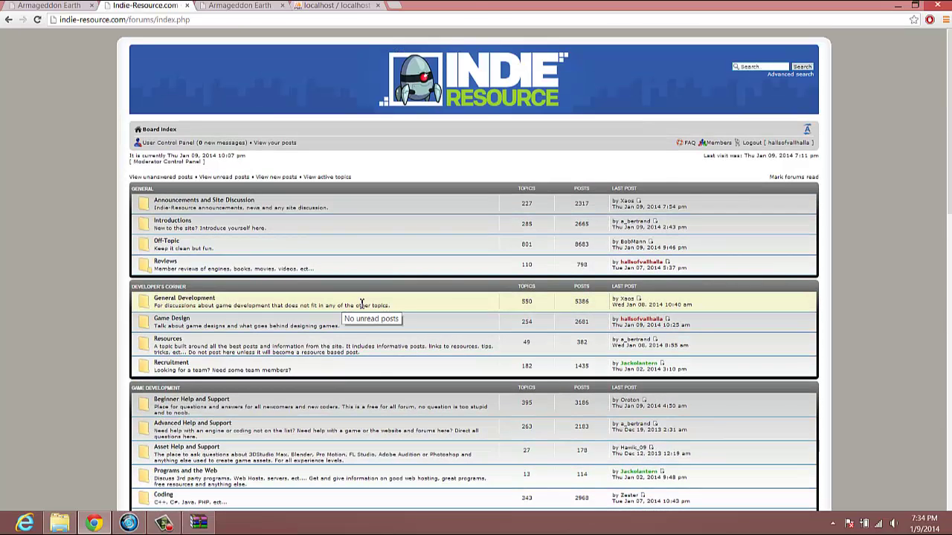
pyautogui.scroll(-5, 346, 305)
pyautogui.scroll(-4, 360, 305)
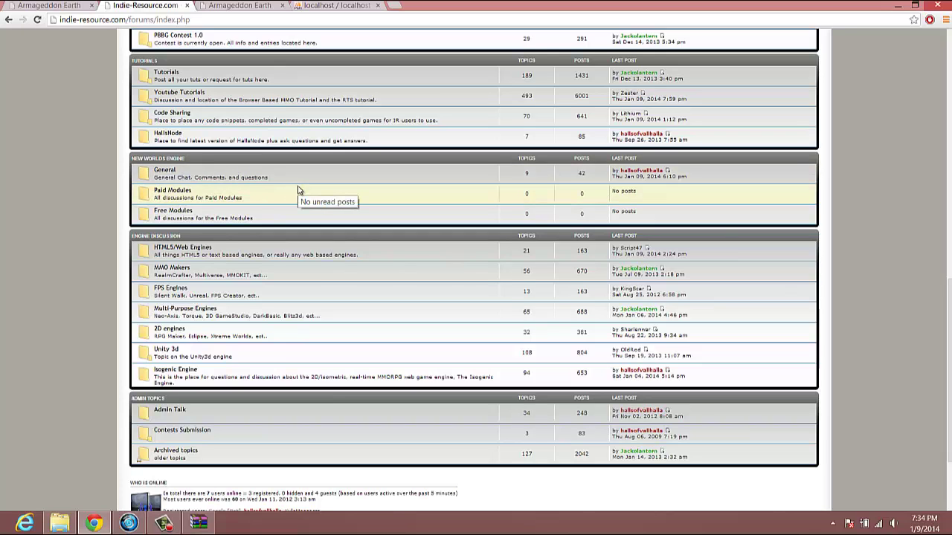
pyautogui.scroll(1, 298, 191)
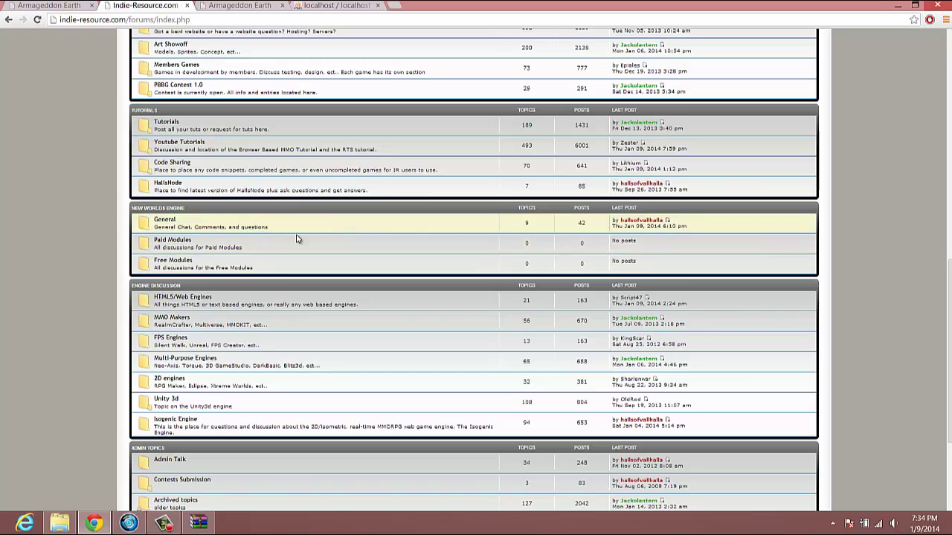
pyautogui.scroll(10, 257, 249)
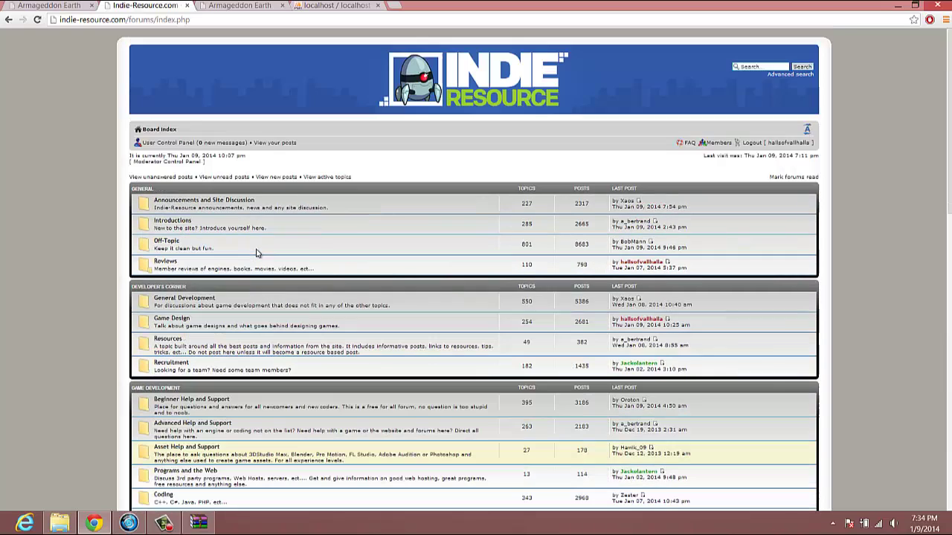
pyautogui.scroll(-3, 366, 283)
pyautogui.scroll(3, 366, 284)
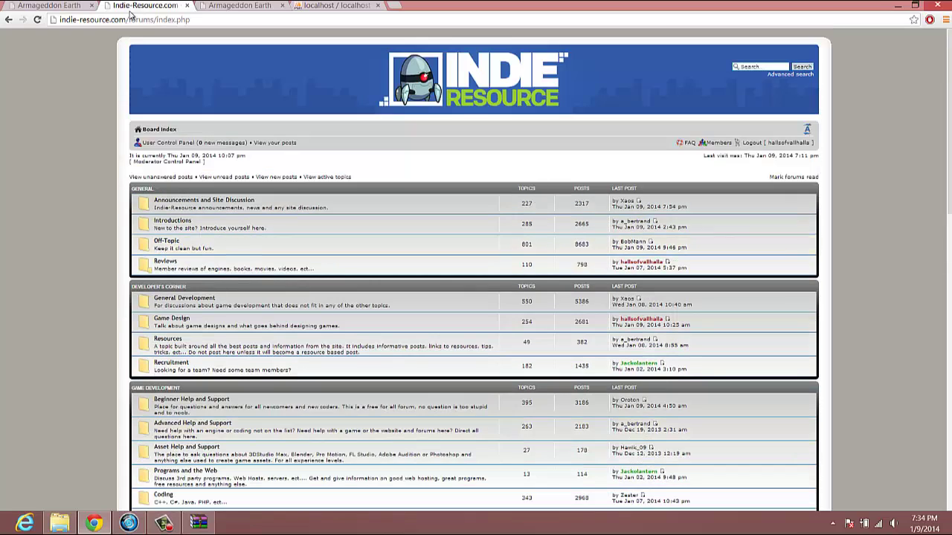
# - View the public armageddonearth.com home page, then return to the local module manager
pyautogui.click(235, 6)
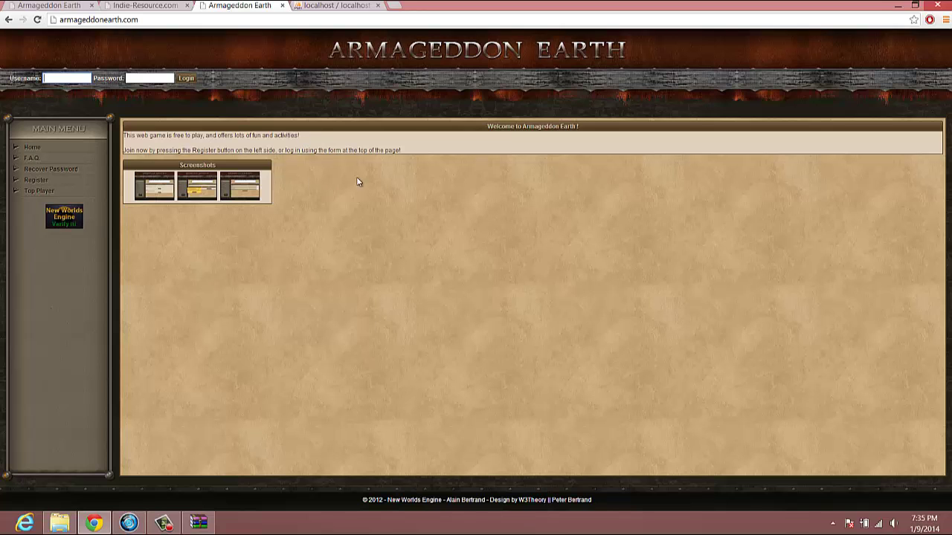
pyautogui.click(49, 7)
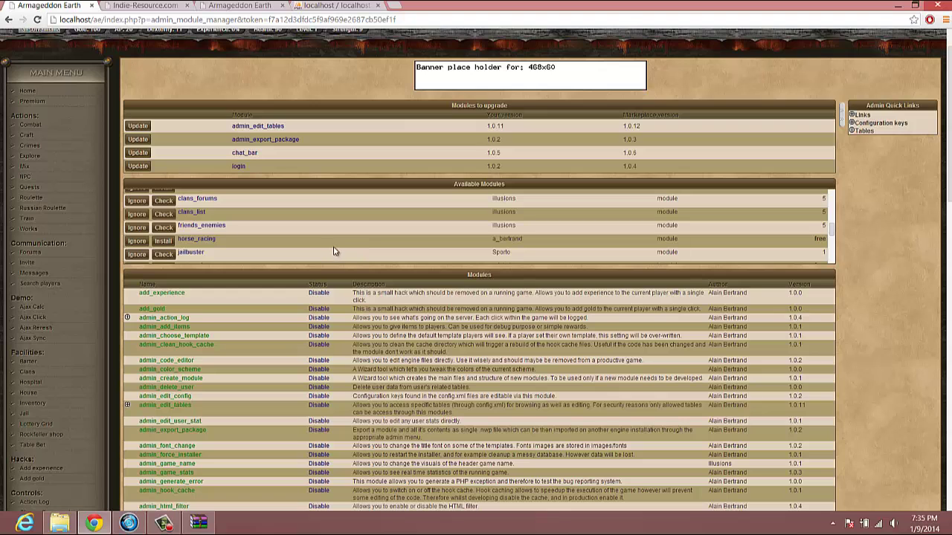
# - Go back to the game's Admin Panel from the sidebar's Admin section
pyautogui.scroll(-1, 291, 236)
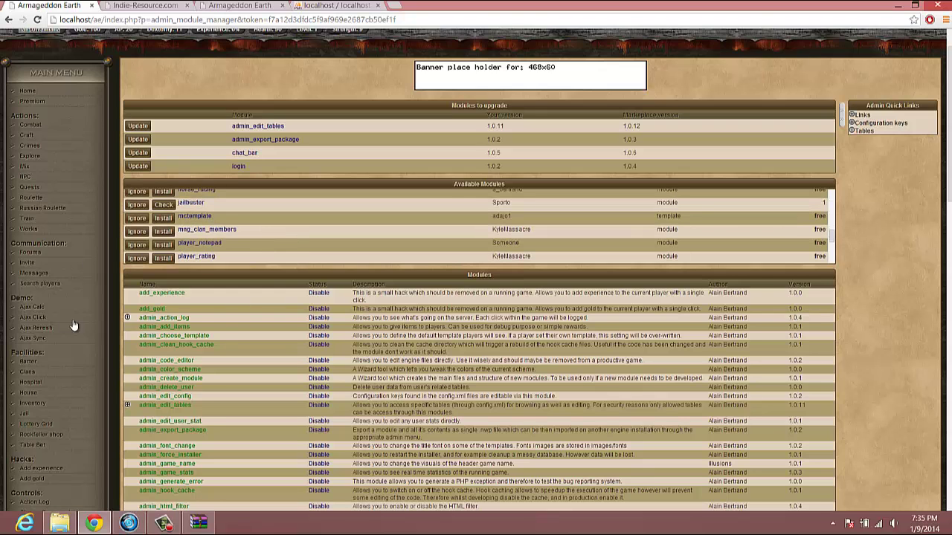
pyautogui.scroll(-2, 52, 327)
pyautogui.scroll(-1, 63, 375)
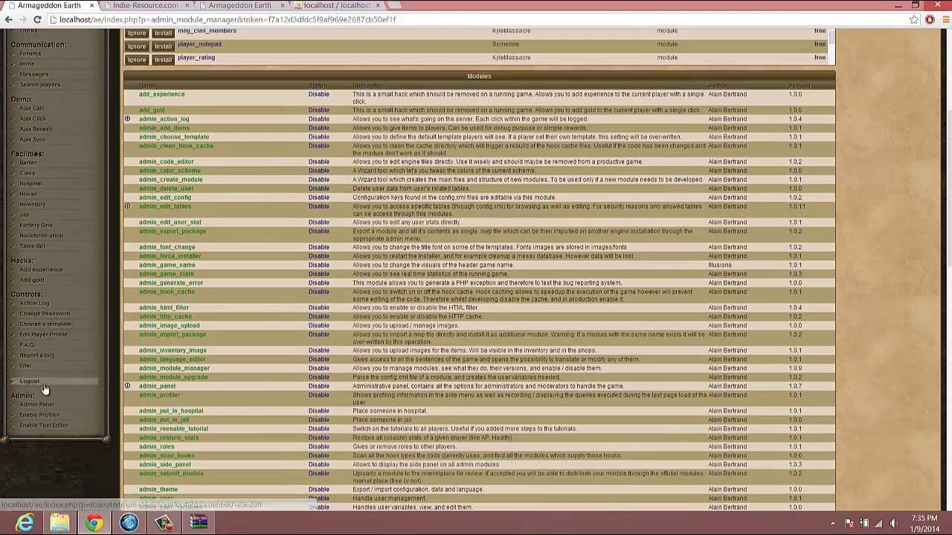
pyautogui.click(43, 403)
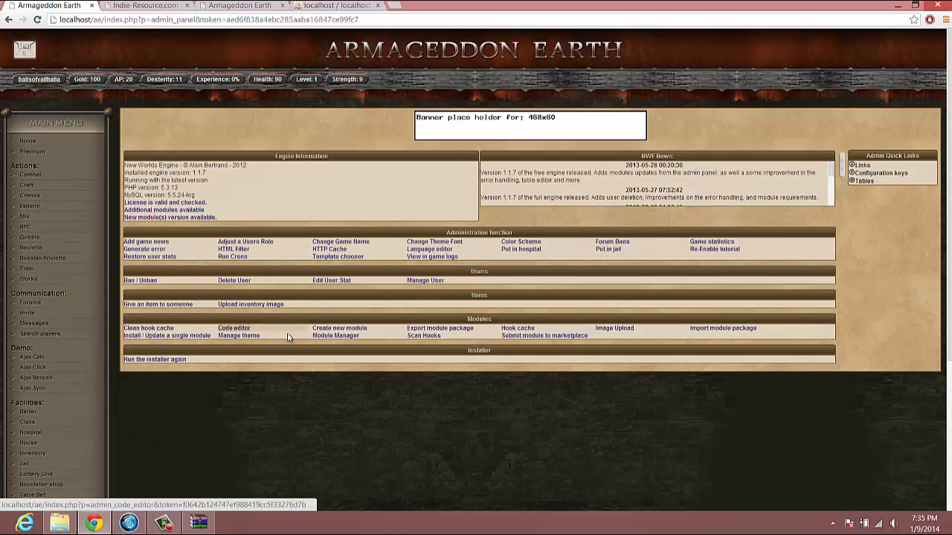
# - Start a new module named 'test' with display name 'Test' in the Create new module form
pyautogui.click(337, 329)
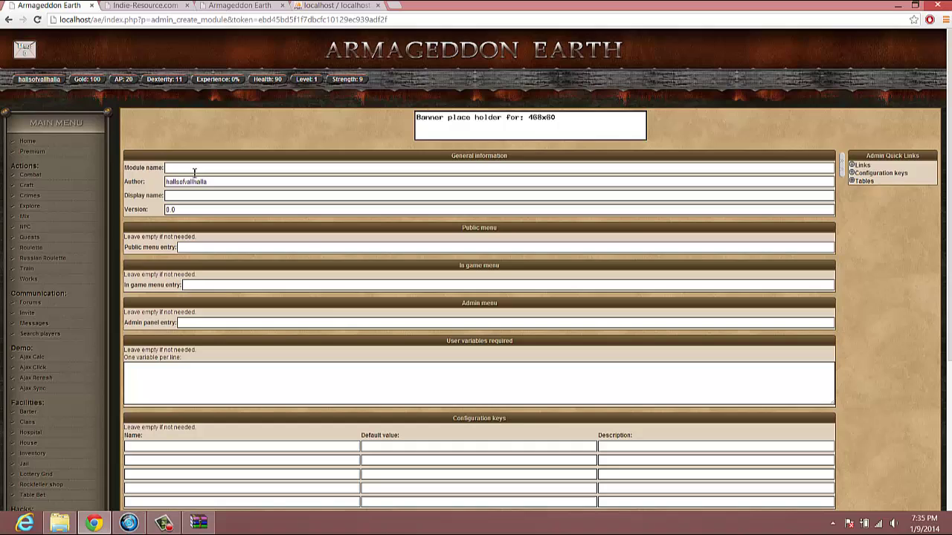
pyautogui.click(191, 170)
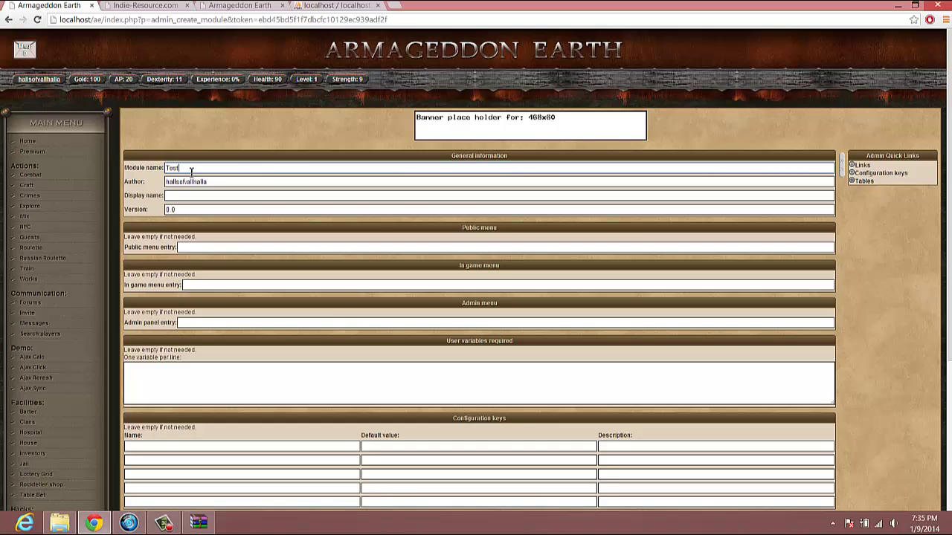
pyautogui.write('Tu')
pyautogui.press('BackSpace')
pyautogui.press('BackSpace')
pyautogui.click(186, 195)
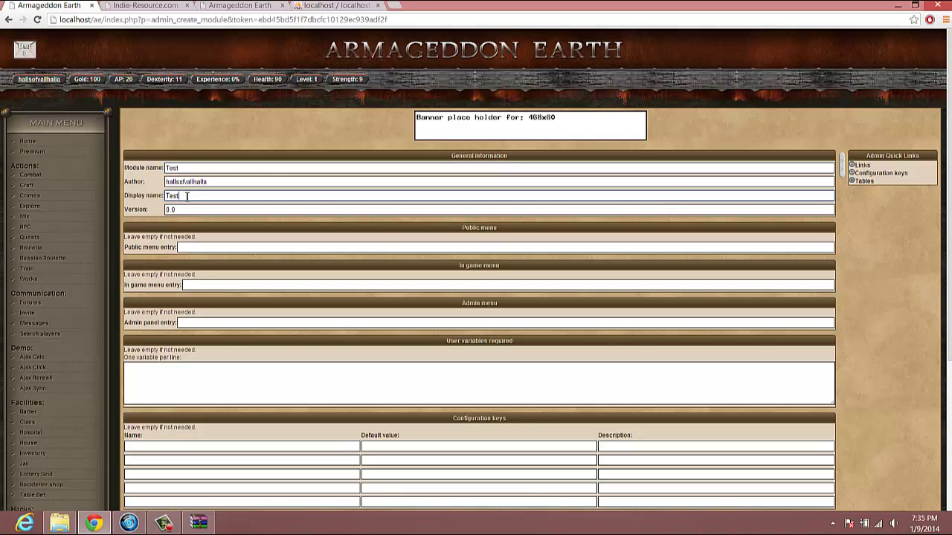
pyautogui.click(173, 168)
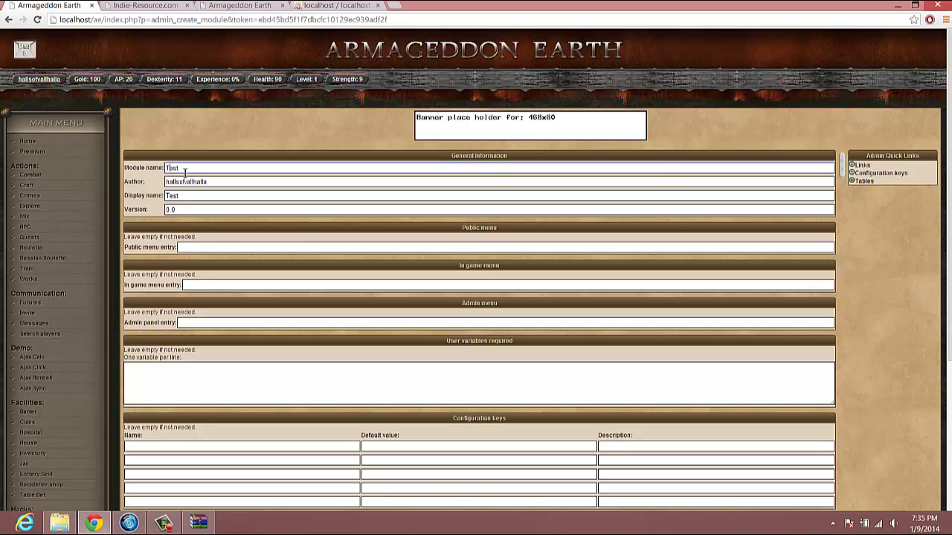
pyautogui.write('t')
# - Set both the Public and In game menu entries to 'Test', keeping version 0.0
pyautogui.scroll(-2, 231, 214)
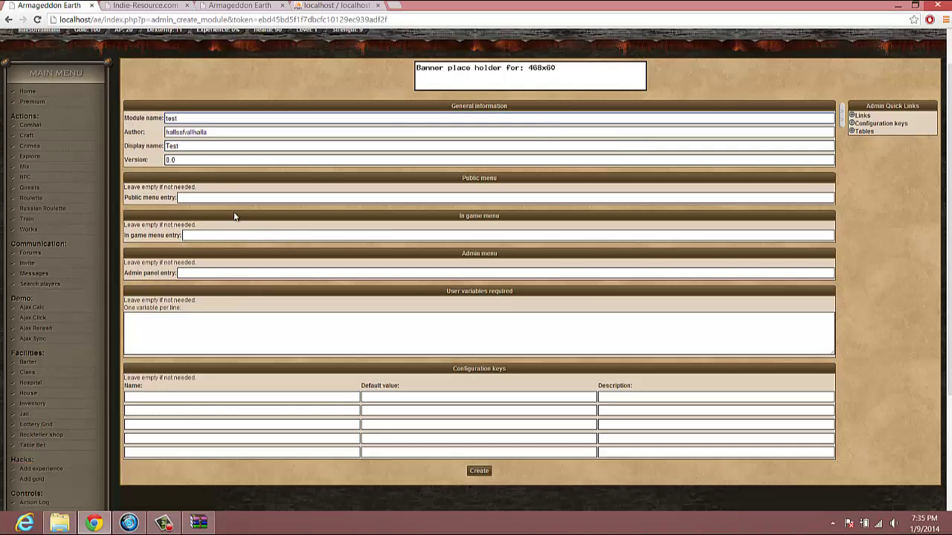
pyautogui.click(207, 198)
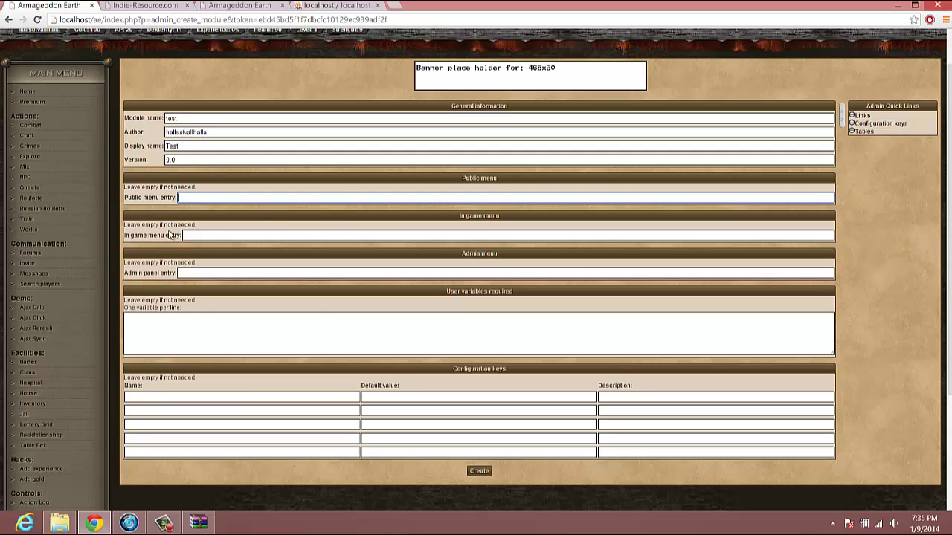
pyautogui.click(195, 235)
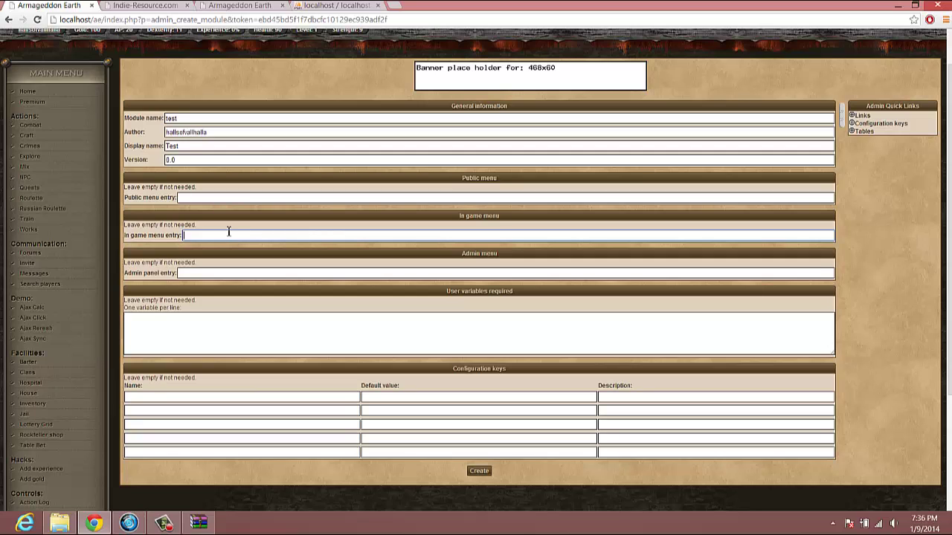
pyautogui.click(193, 197)
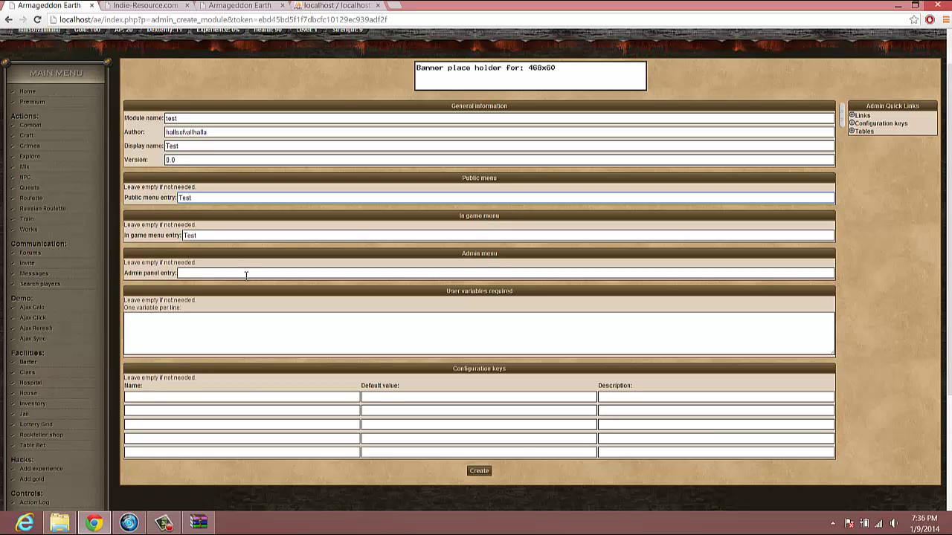
pyautogui.scroll(-1, 246, 275)
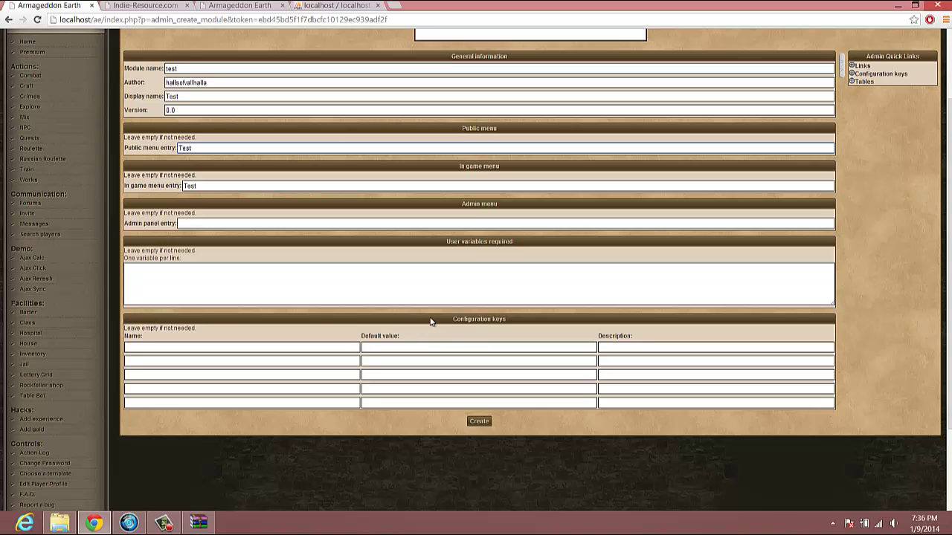
# - Create and install the test module, then check the new Test entry from the home page
pyautogui.click(480, 421)
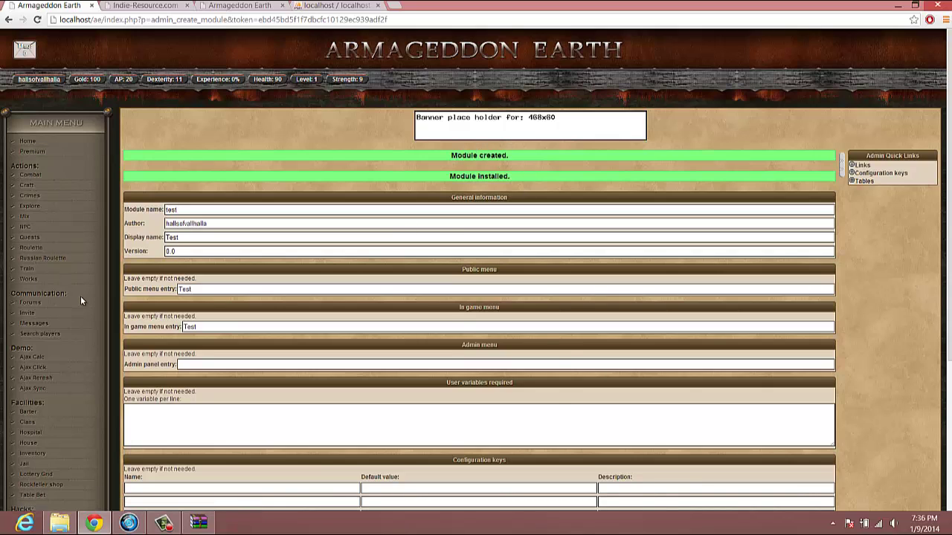
pyautogui.scroll(-3, 80, 296)
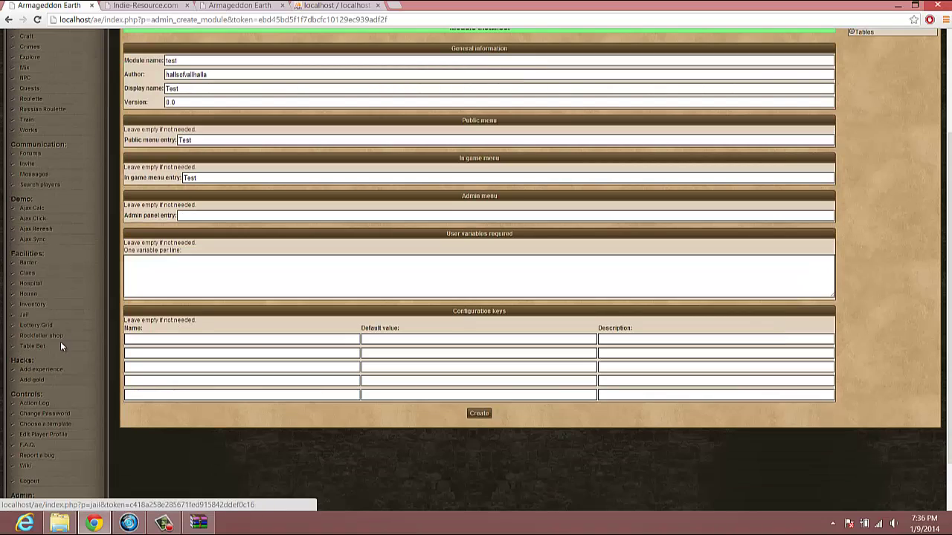
pyautogui.scroll(-2, 60, 341)
pyautogui.scroll(5, 60, 341)
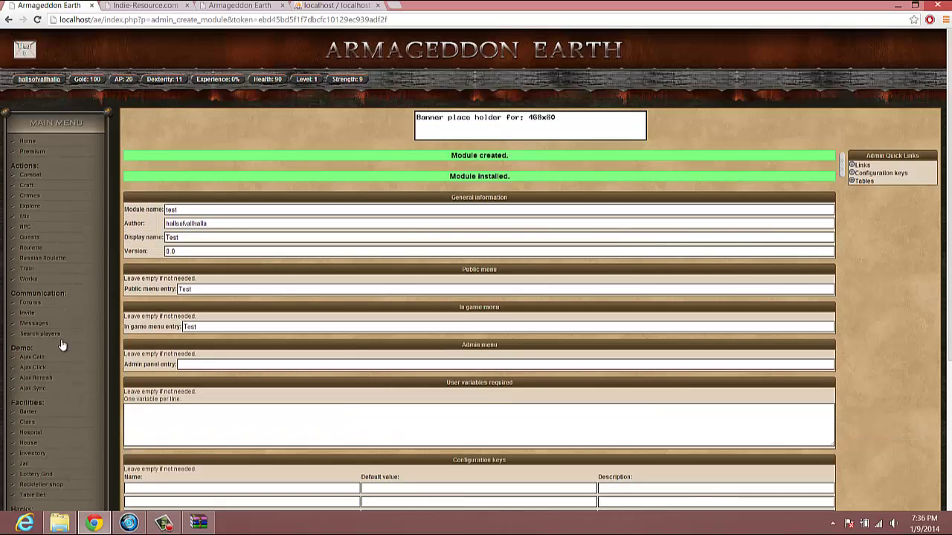
pyautogui.click(27, 142)
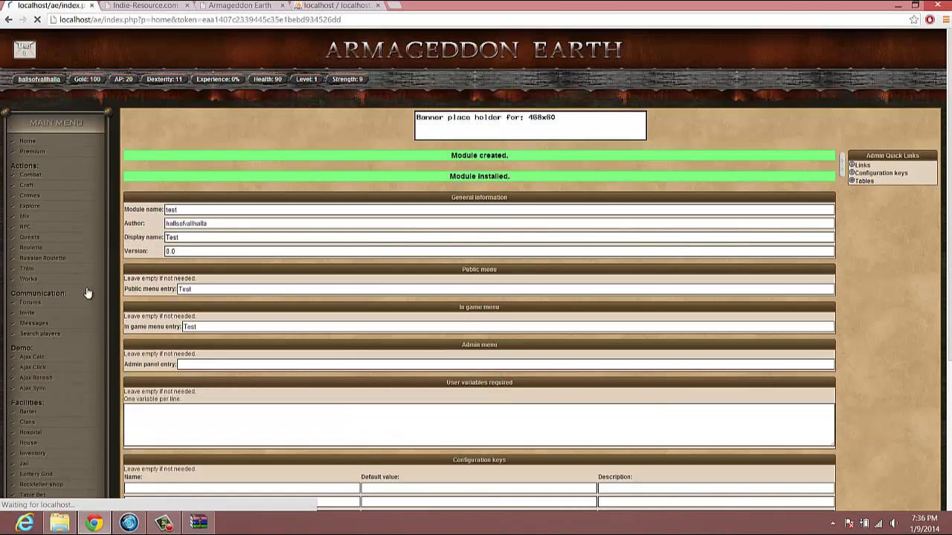
pyautogui.scroll(-2, 70, 232)
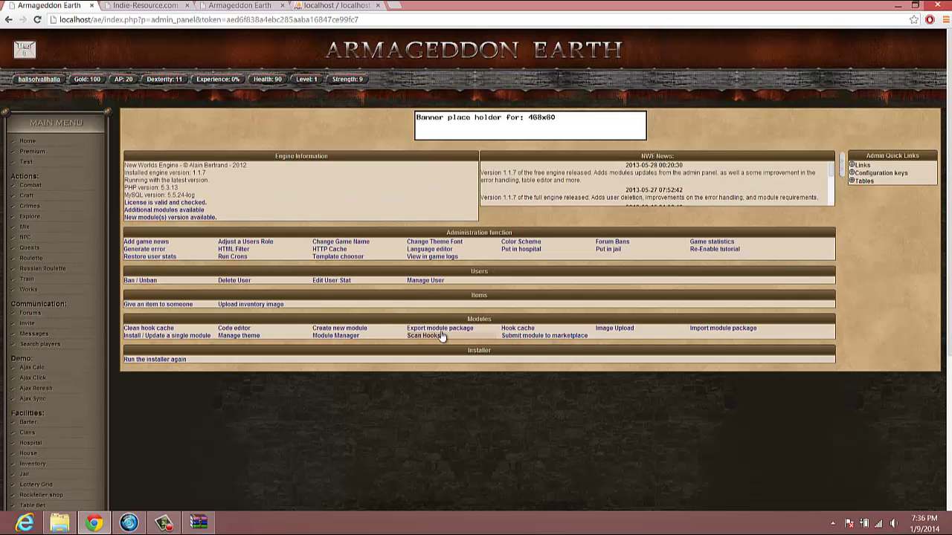
pyautogui.click(338, 337)
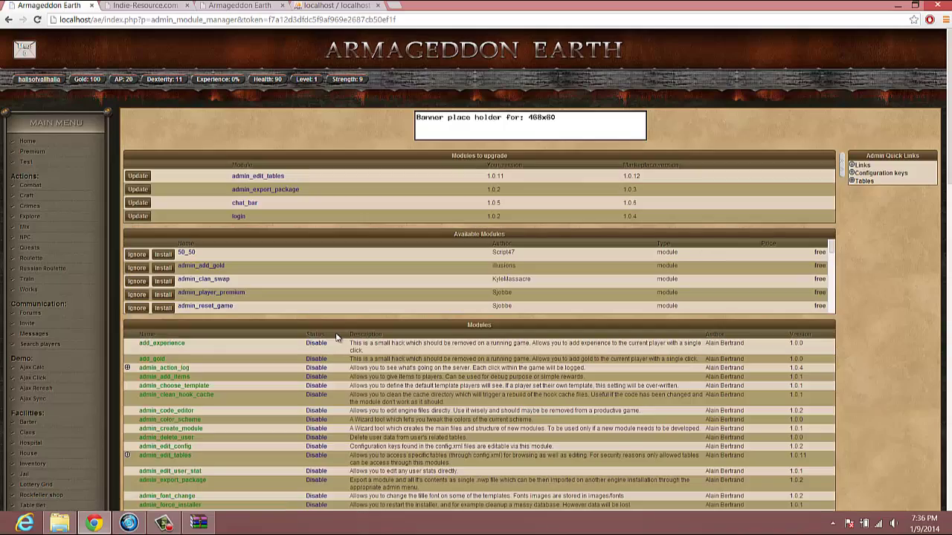
pyautogui.scroll(-6, 330, 335)
pyautogui.scroll(-7, 325, 333)
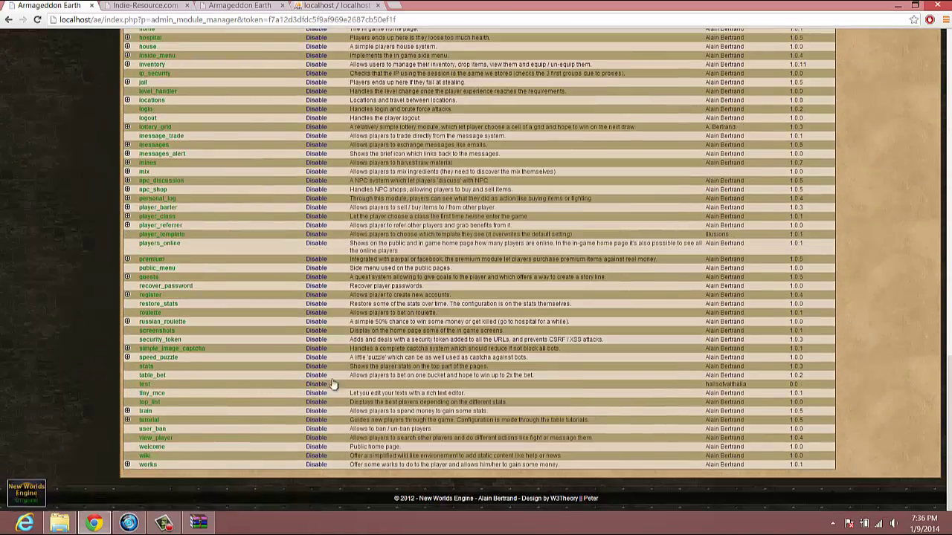
pyautogui.press('F5')
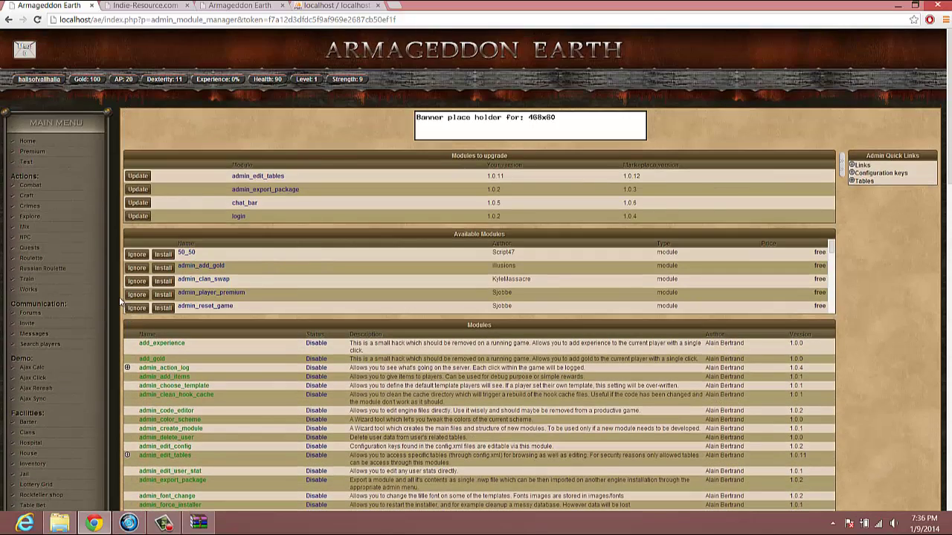
pyautogui.click(26, 163)
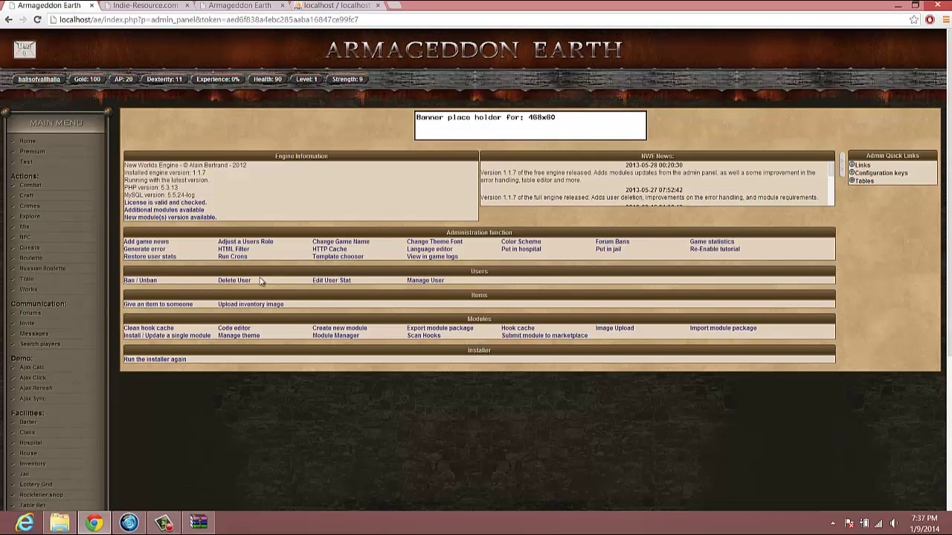
# - Open the test module's content.php in the built-in code editor
pyautogui.click(248, 329)
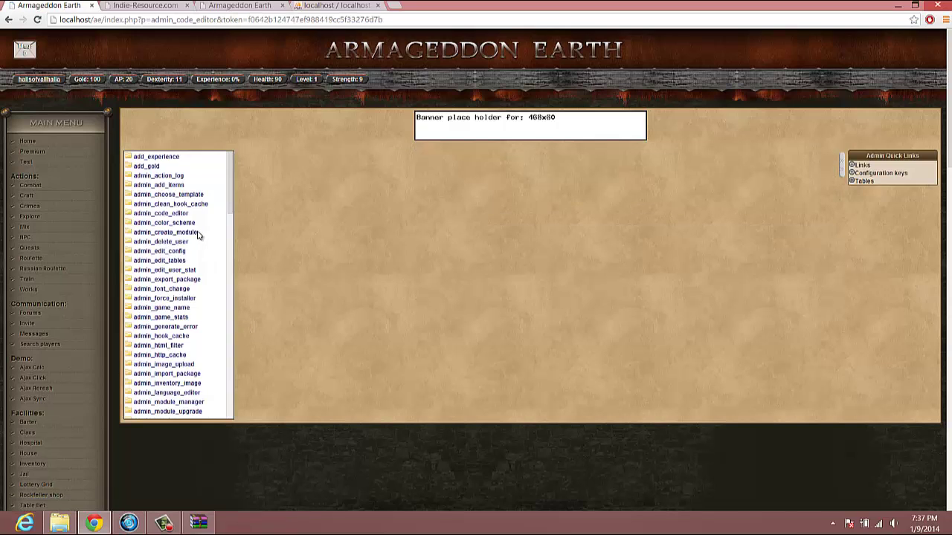
pyautogui.scroll(-15, 196, 238)
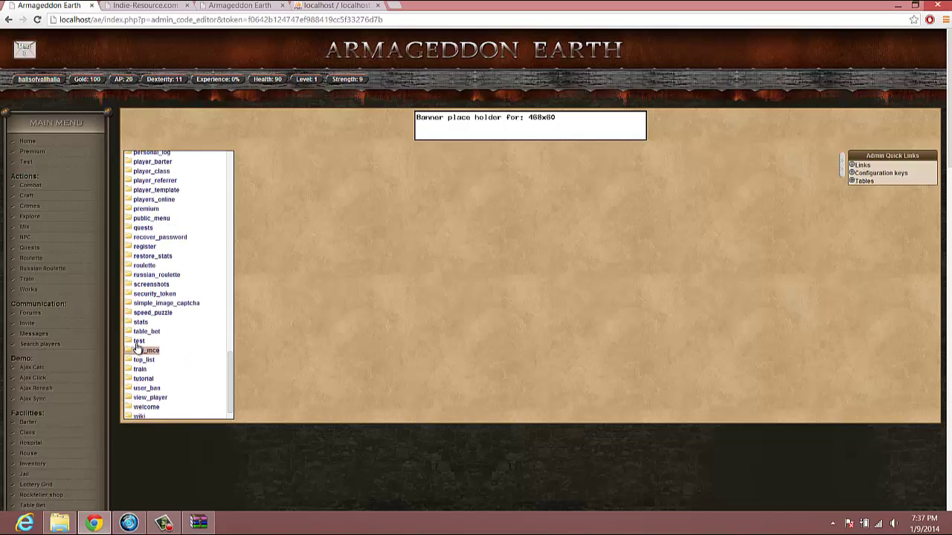
pyautogui.click(139, 341)
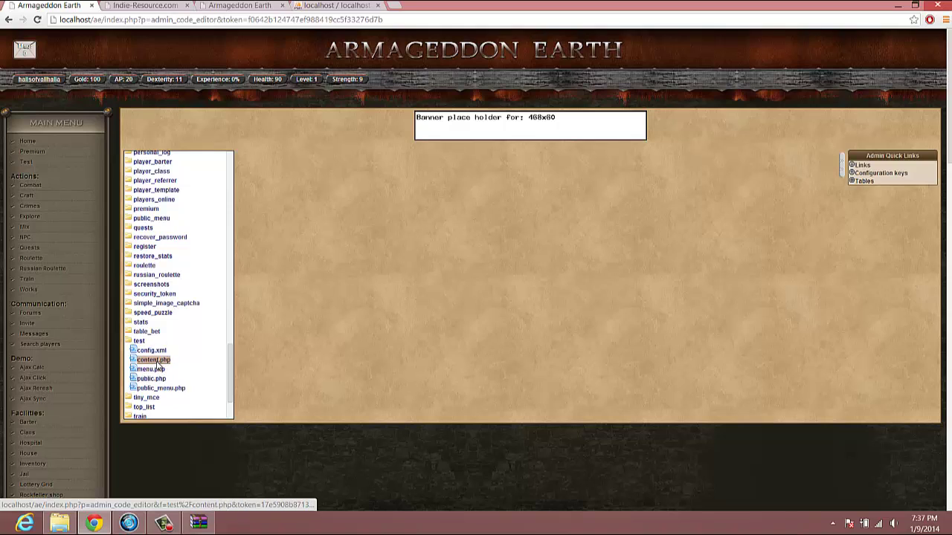
pyautogui.click(155, 360)
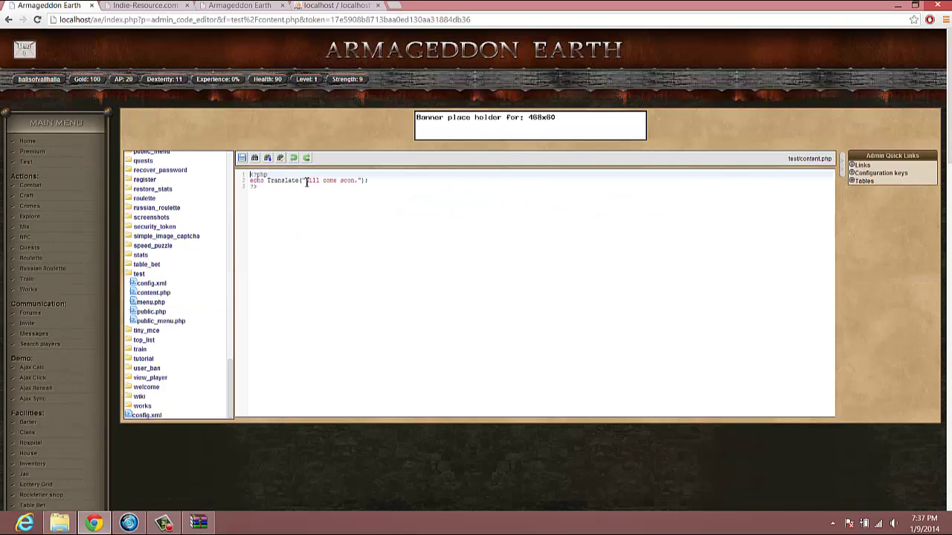
# - Change the message to 'Hey this works.', add $test = "YEah"; echo $test;, and save
pyautogui.moveTo(305, 181); pyautogui.dragTo(358, 181)
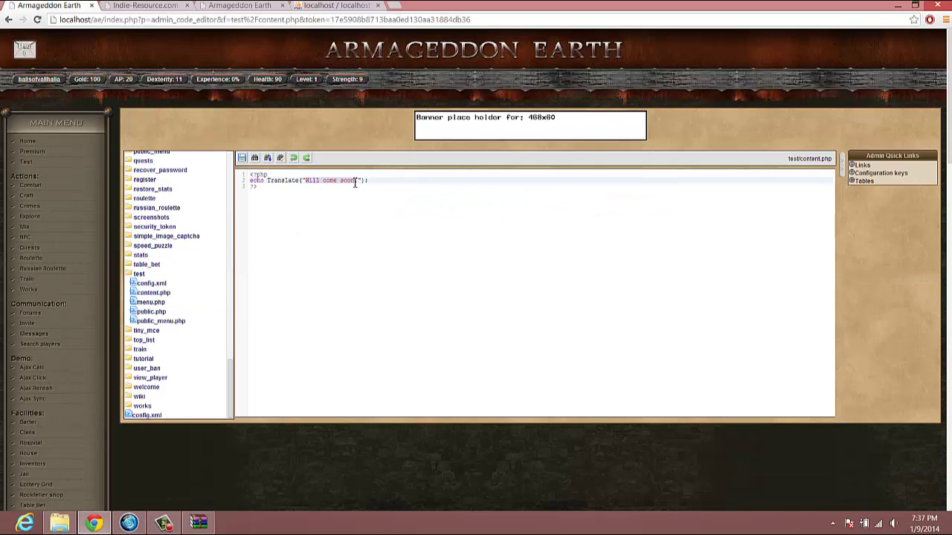
pyautogui.write('M.ey this worl')
pyautogui.press('BackSpace')
pyautogui.write('ks.')
pyautogui.press('Return')
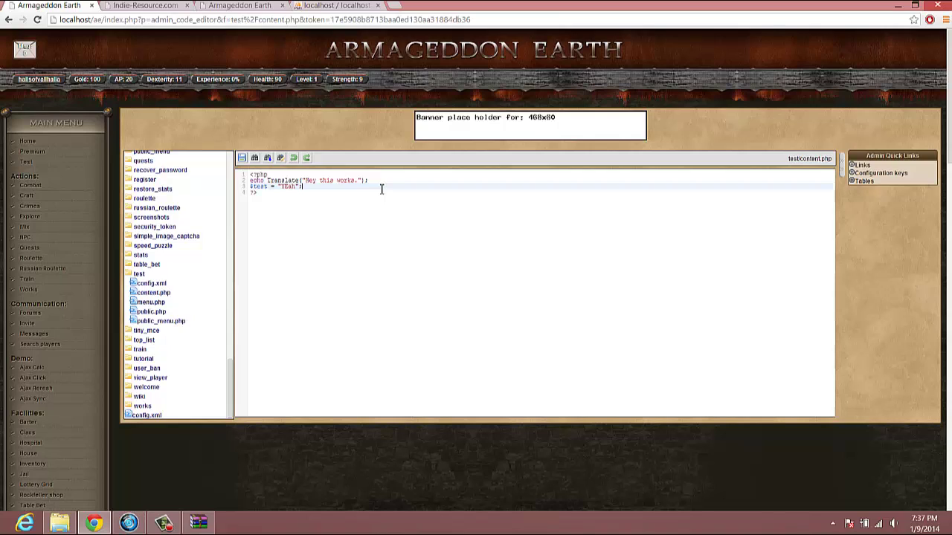
pyautogui.press('Return')
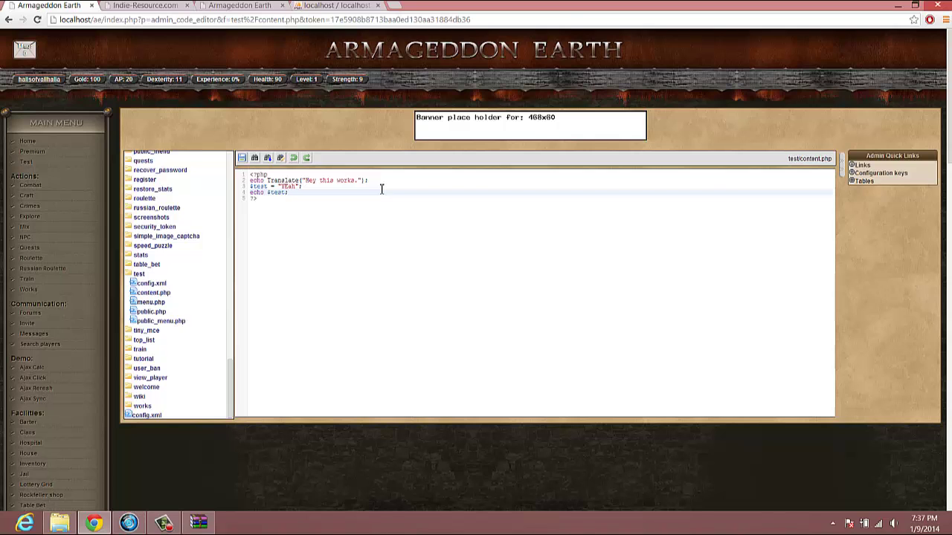
pyautogui.hotkey('ctrl', 's')
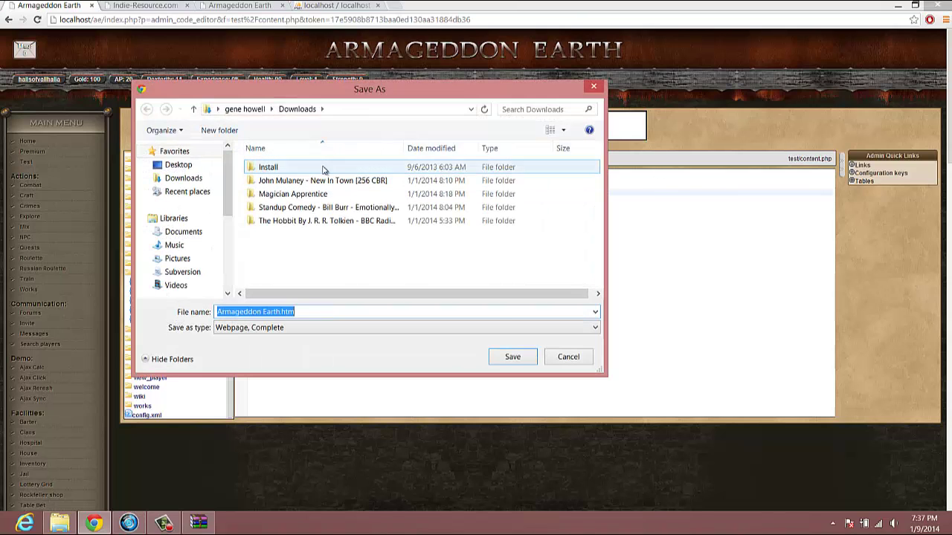
pyautogui.click(568, 357)
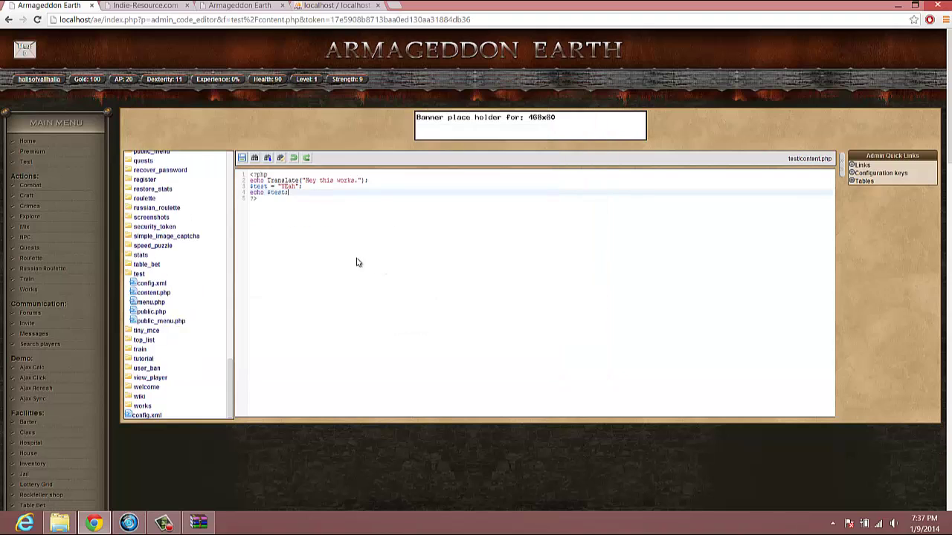
# - Save content.php and confirm the Test page prints "Hey this works.YEah"
pyautogui.click(242, 159)
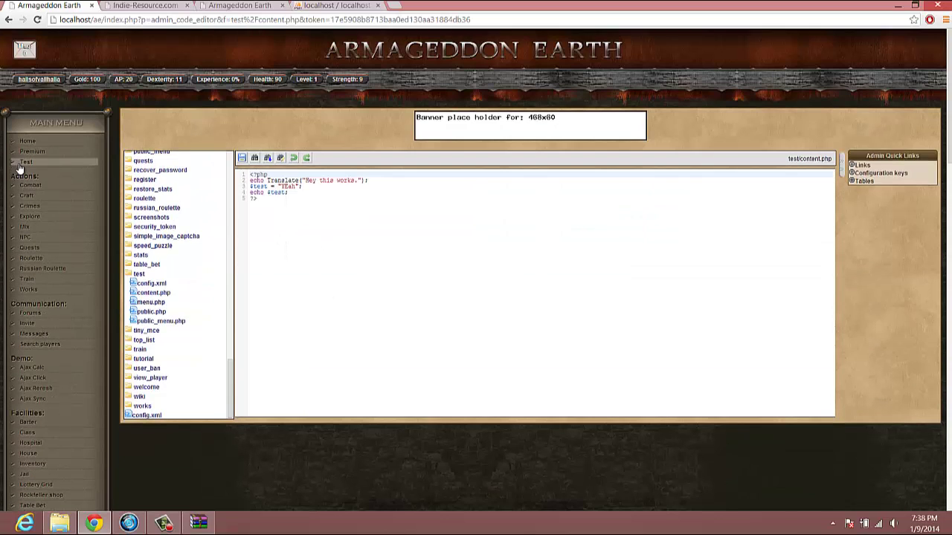
pyautogui.click(25, 164)
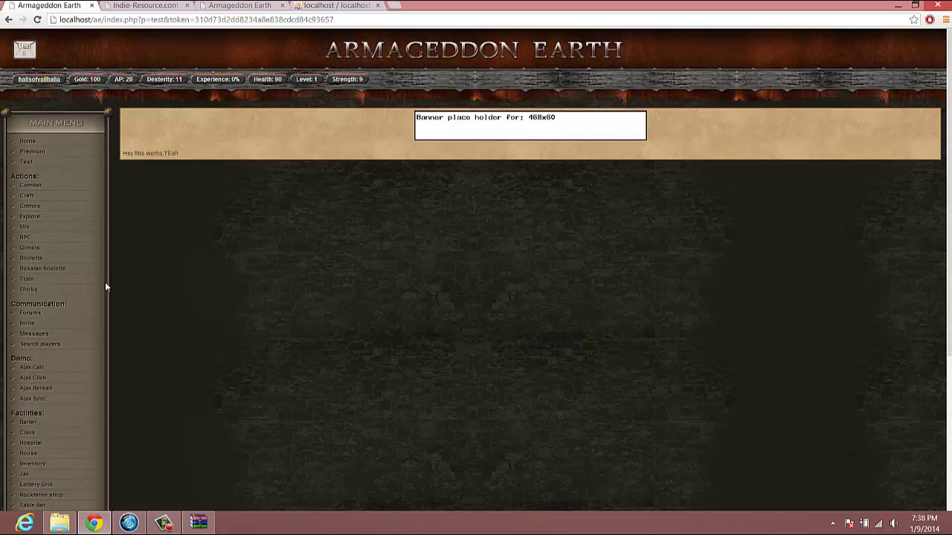
pyautogui.scroll(-4, 68, 310)
pyautogui.click(66, 306)
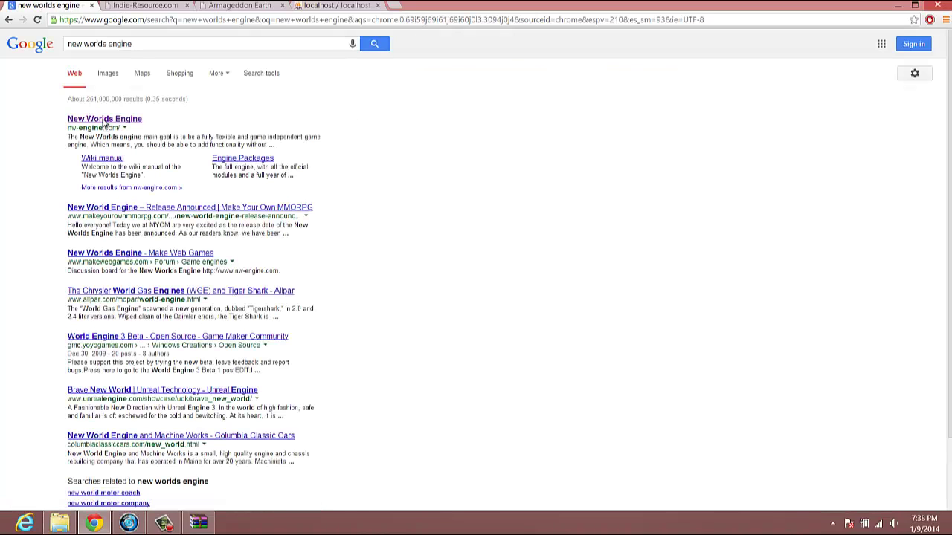
# - Browse the official New Worlds Engine site and Indie-Resource forums, then the armageddonearth.com home page
pyautogui.click(105, 121)
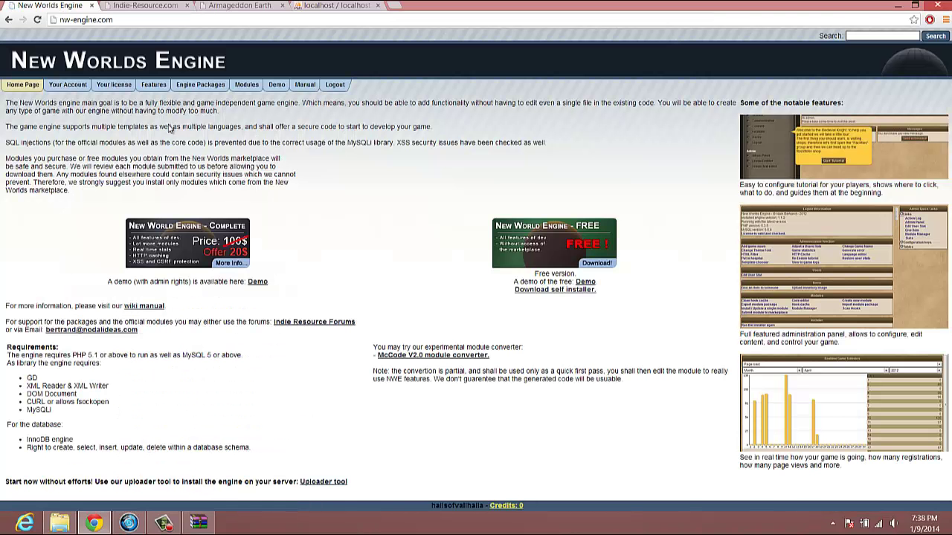
pyautogui.click(152, 6)
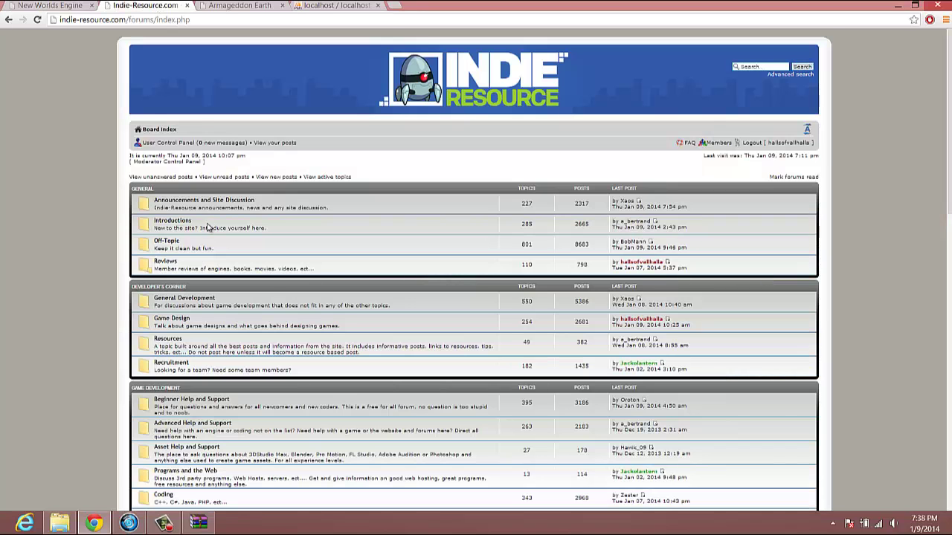
pyautogui.scroll(-4, 115, 101)
pyautogui.scroll(5, 115, 102)
pyautogui.click(65, 6)
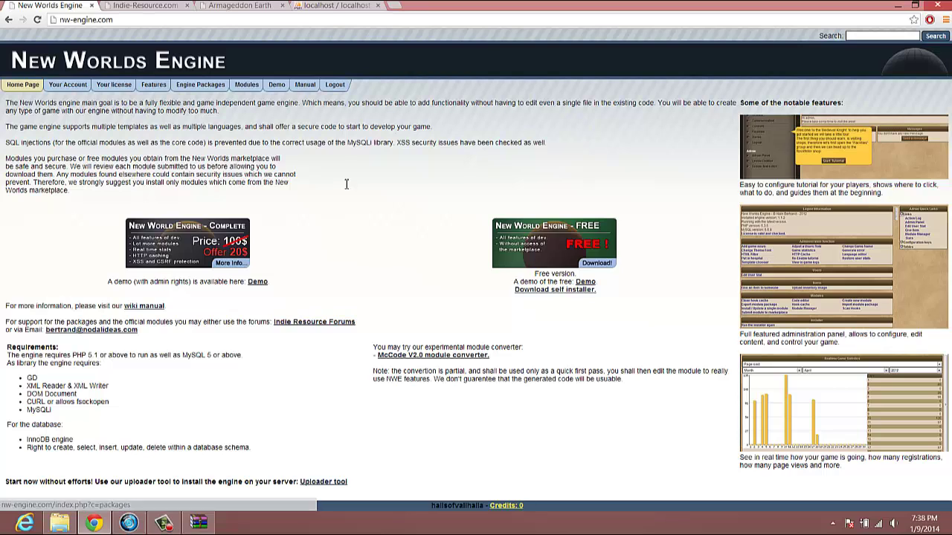
pyautogui.click(256, 7)
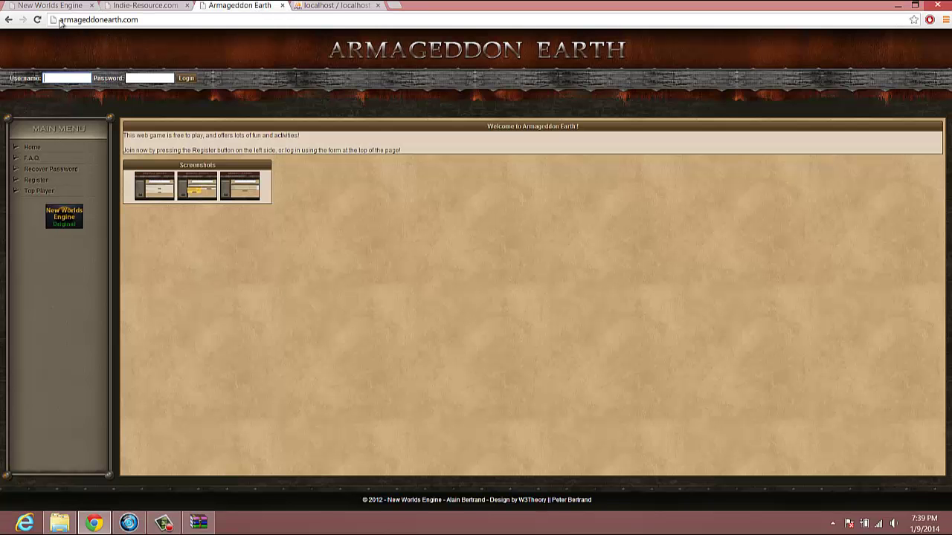